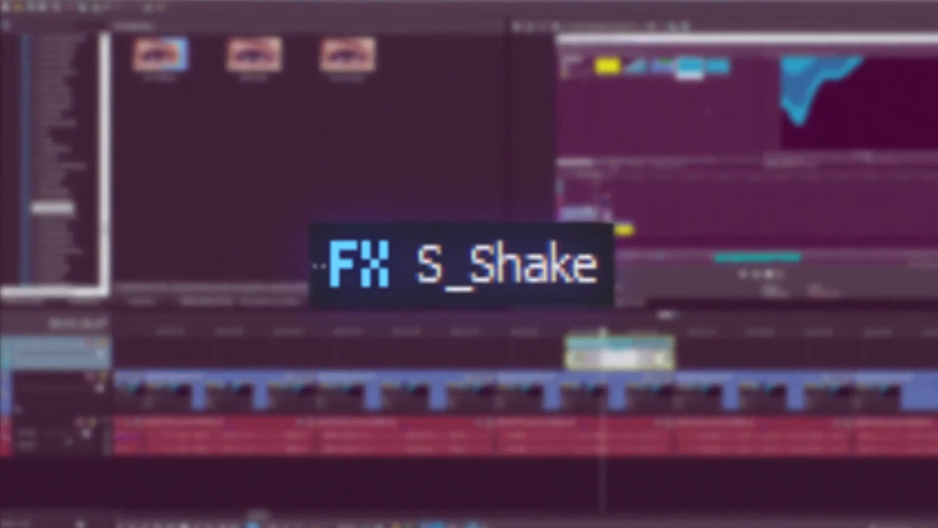
Paste a copy of the text event onto the top video track near 00:01:45 and adjust its end.
key("space")
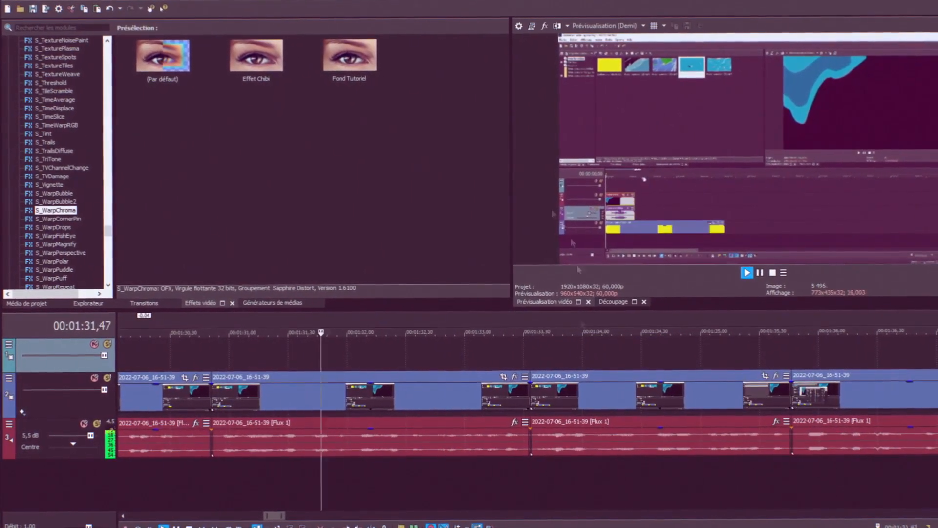
scroll(567, 353, "down", 10)
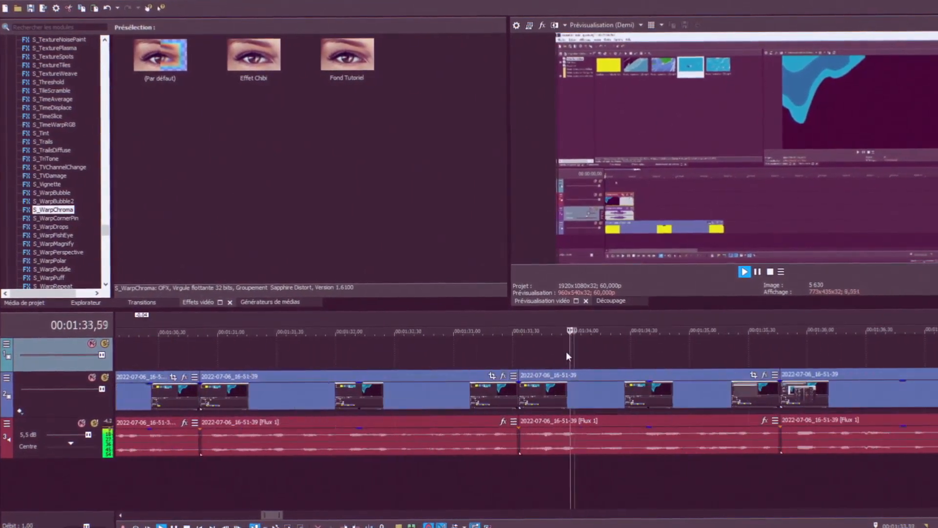
scroll(567, 353, "up", 9)
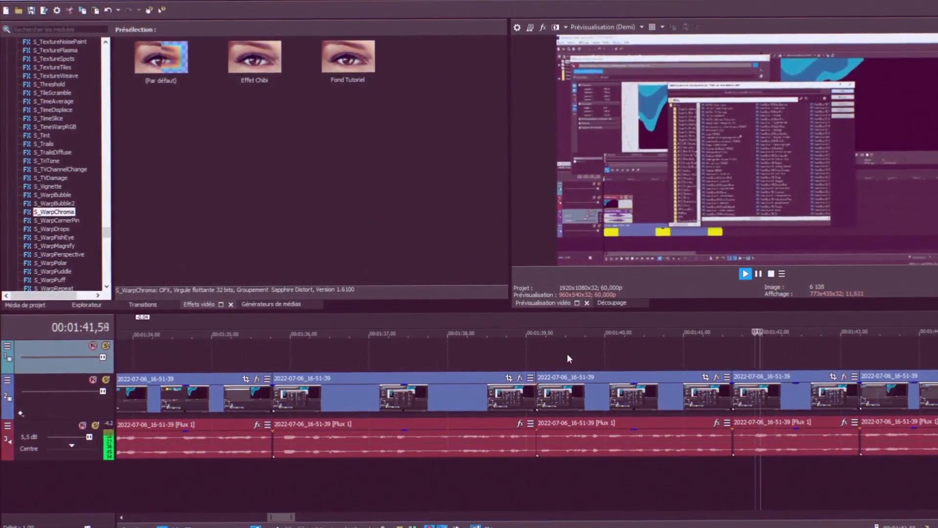
scroll(567, 353, "down", 1)
left_click(631, 356)
key("space")
scroll(707, 362, "up", 3)
left_click(639, 354)
key("ctrl+v")
left_click(582, 216)
left_click_drag(803, 359, 820, 359)
Change the pasted title's text to "SUR CET OVERLAY".
left_click(732, 356)
left_click(784, 341)
key("ctrl+a")
type("SUR CET OVERLAY")
left_click(451, 75)
Play the section of the timeline that follows the "SUR CET OVERLAY" title to check it.
scroll(346, 367, "down", 3)
scroll(346, 366, "down", 4)
left_click(376, 356)
left_click(560, 356)
scroll(678, 372, "up", 5)
key("space")
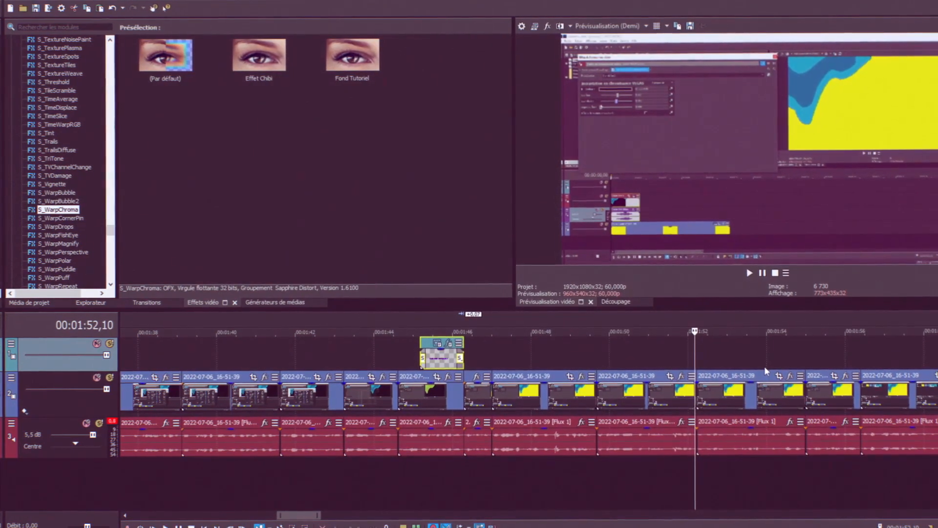
left_click(748, 272)
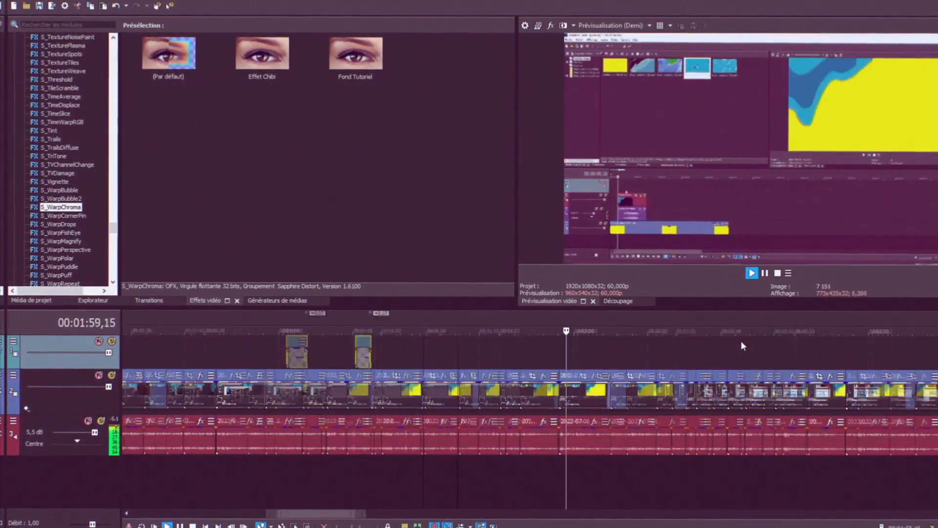
Add the Volume effect to the audio event around 00:01:53 and set it to 2,021 dB.
left_click(428, 357)
left_click(362, 361)
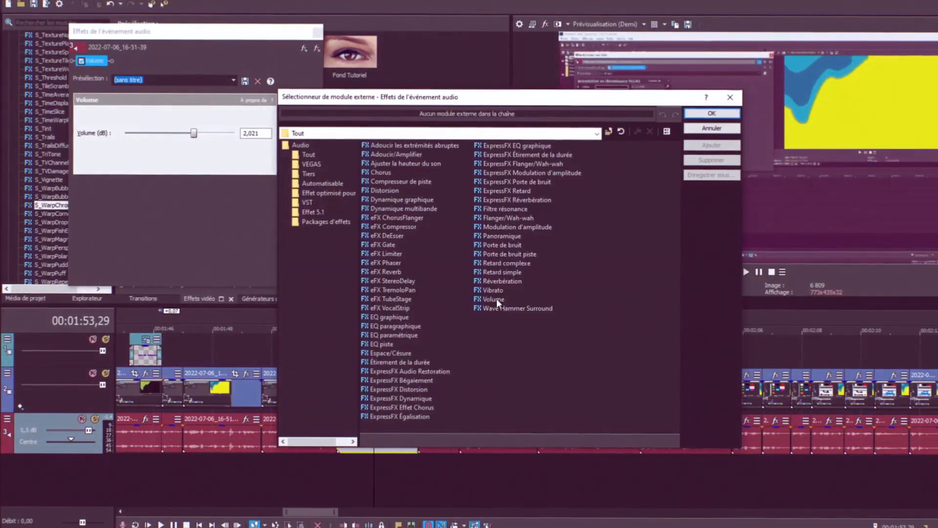
left_click(484, 300)
key("Return")
mouse_move(178, 134)
left_mouse_down()
mouse_move(204, 137)
mouse_move(191, 138)
left_mouse_up()
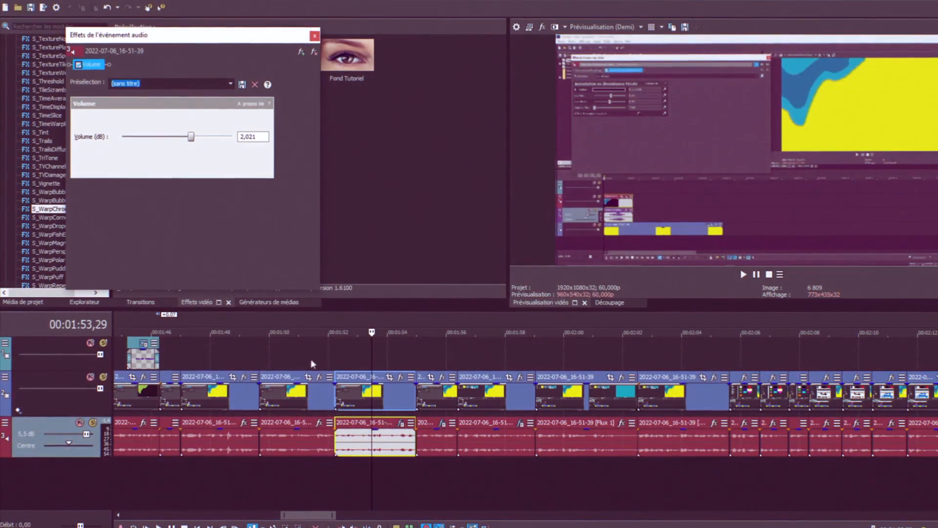
Add the Volume effect to the audio event starting at 00:02:24,52 and set it to 2,021 dB.
left_click(310, 358)
key("space")
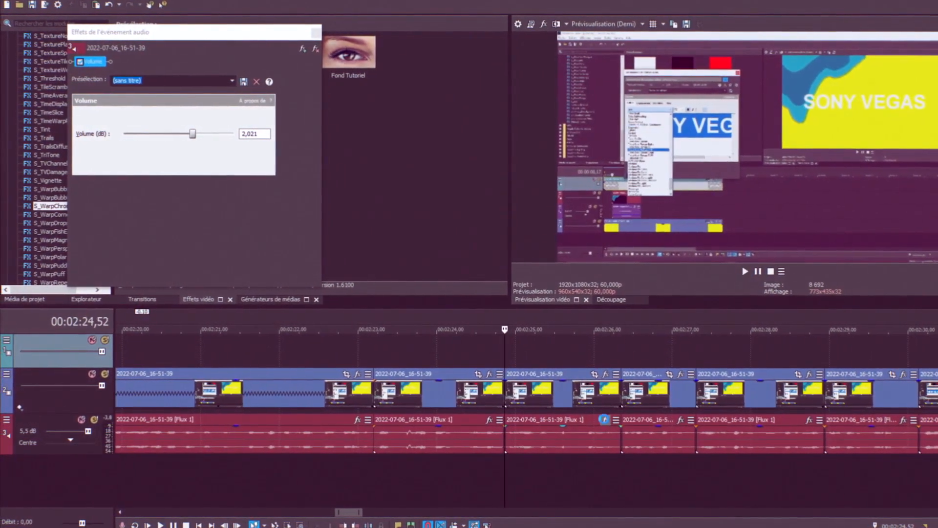
double_click(495, 299)
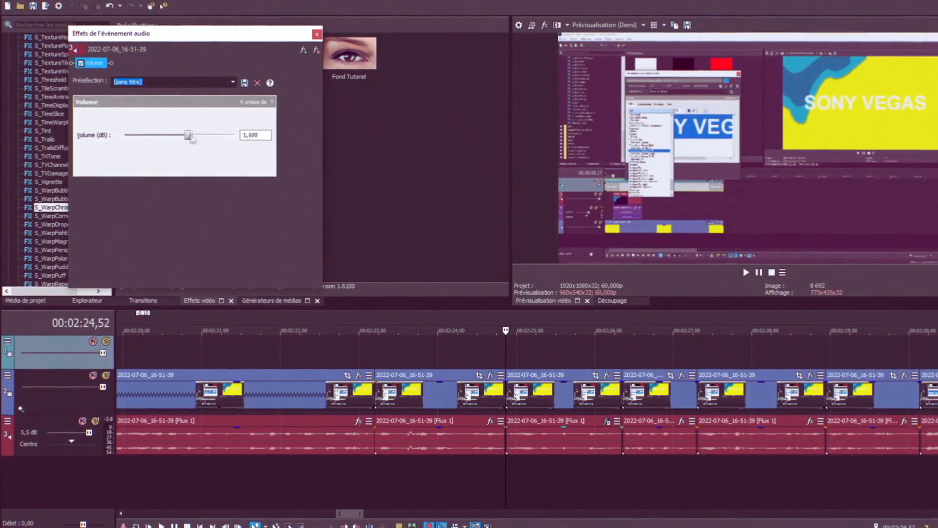
left_click_drag(198, 139, 198, 139)
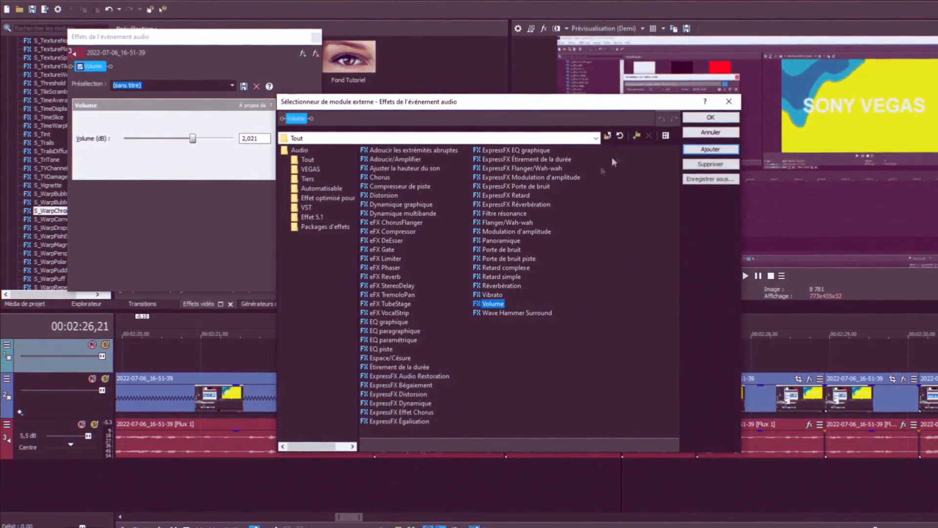
Apply the Volume effect at 2,151 dB to the audio event starting at 00:02:26,21 and play the result.
left_click(705, 117)
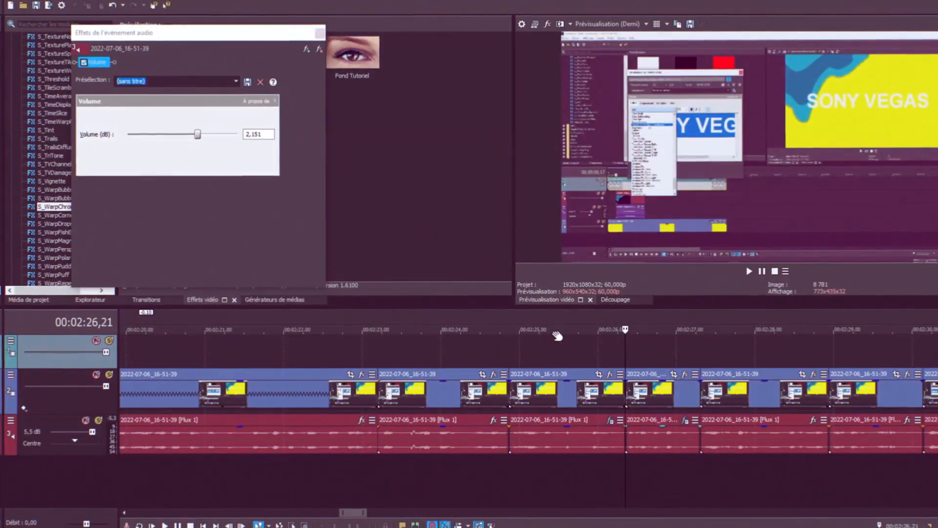
key("space")
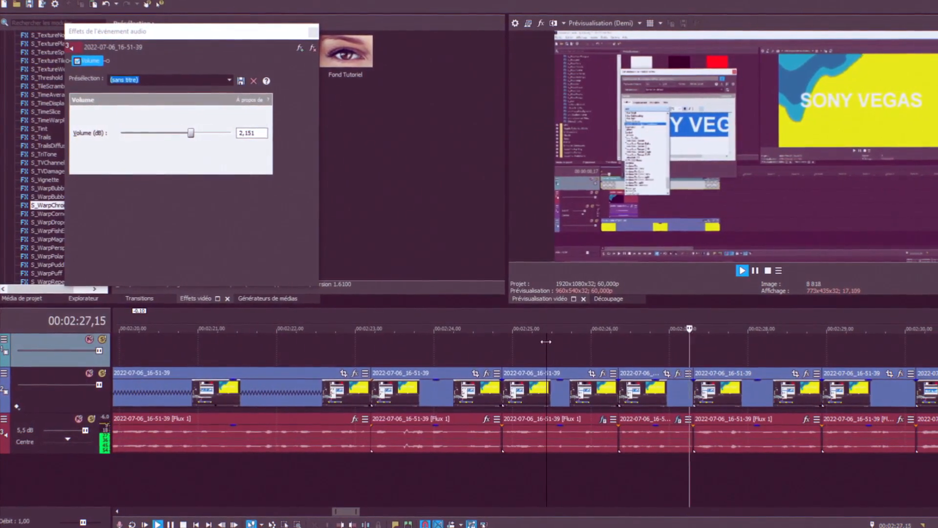
scroll(546, 343, "down", 5)
scroll(547, 343, "up", 4)
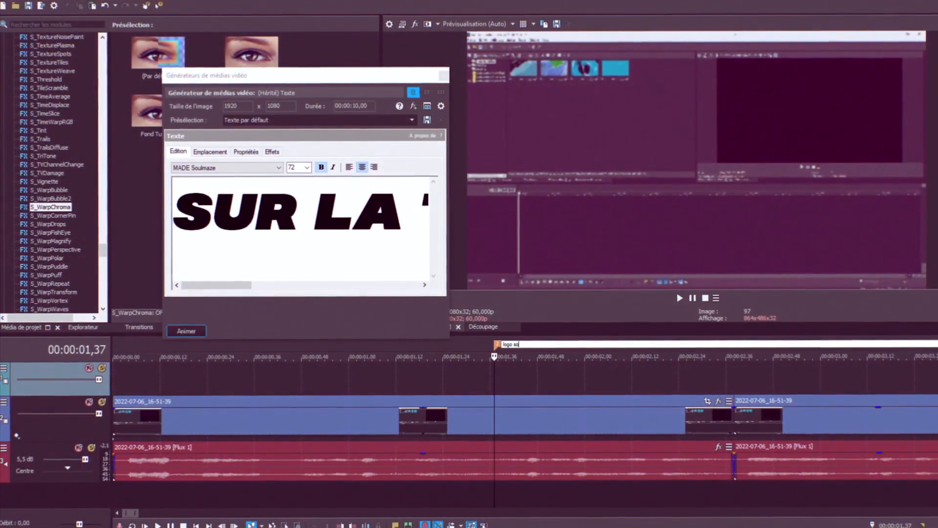
Label the marker at 00:00:01,37 "logo sony vegas" and add another marker named "téléchargement" near 00:02:36.
type("vegas")
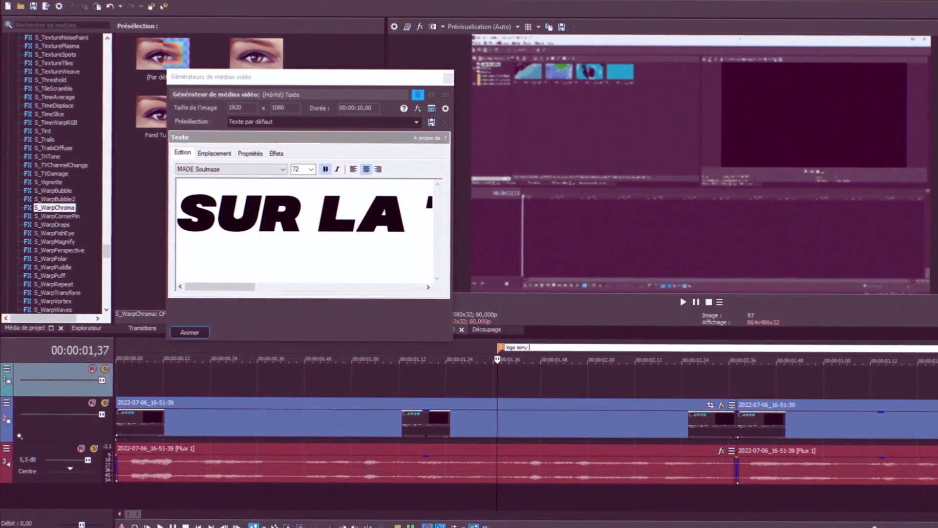
key("Return")
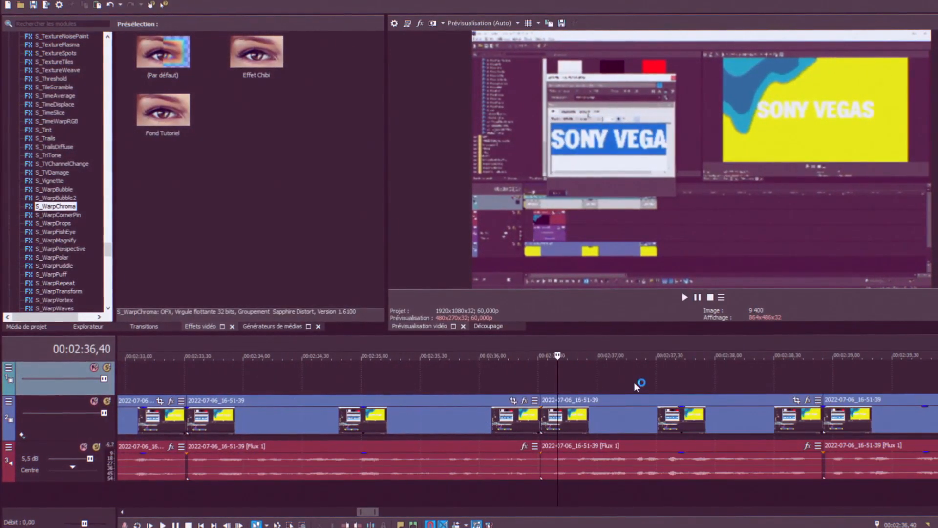
left_click(630, 381)
type("mteléchargement")
key("Return")
key("space")
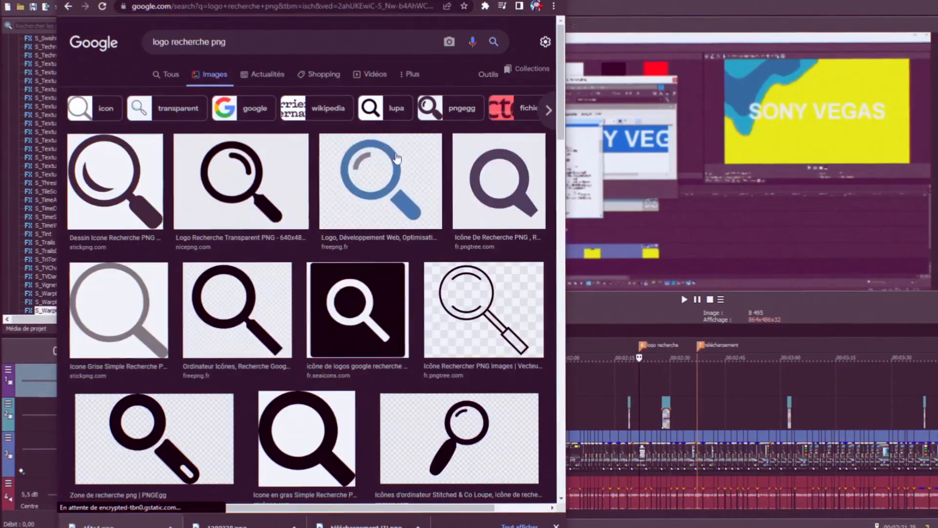
Save the speech-bubble icon from the image results and place it on the timeline at the "en commentaire" marker.
scroll(348, 187, "down", 5)
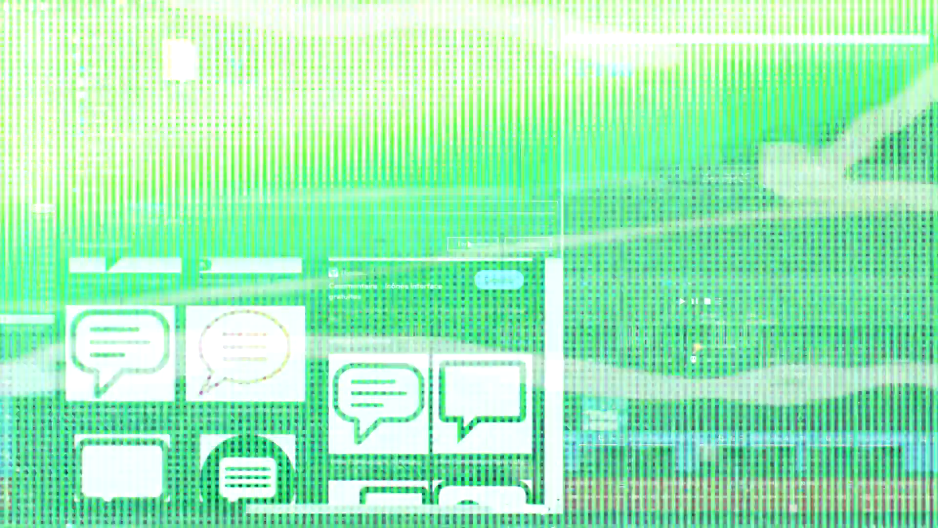
left_click(468, 243)
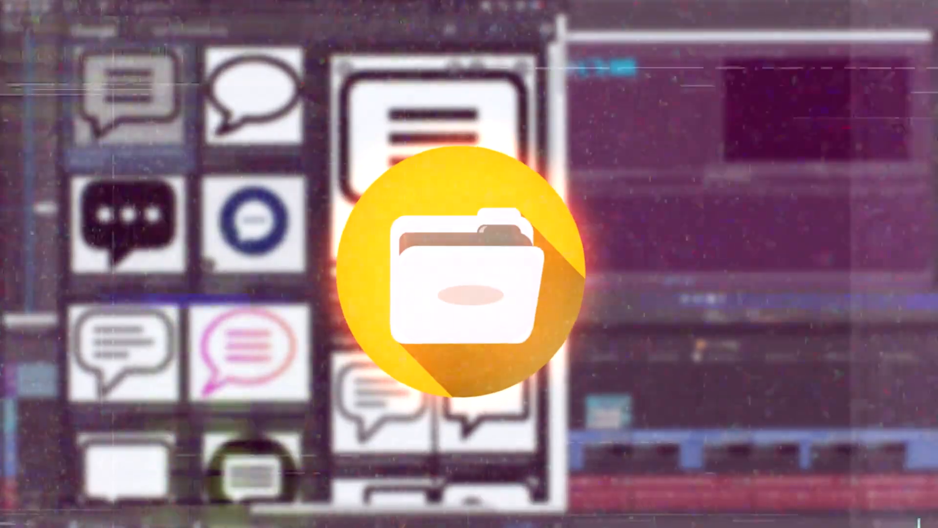
left_click_drag(93, 525, 879, 445)
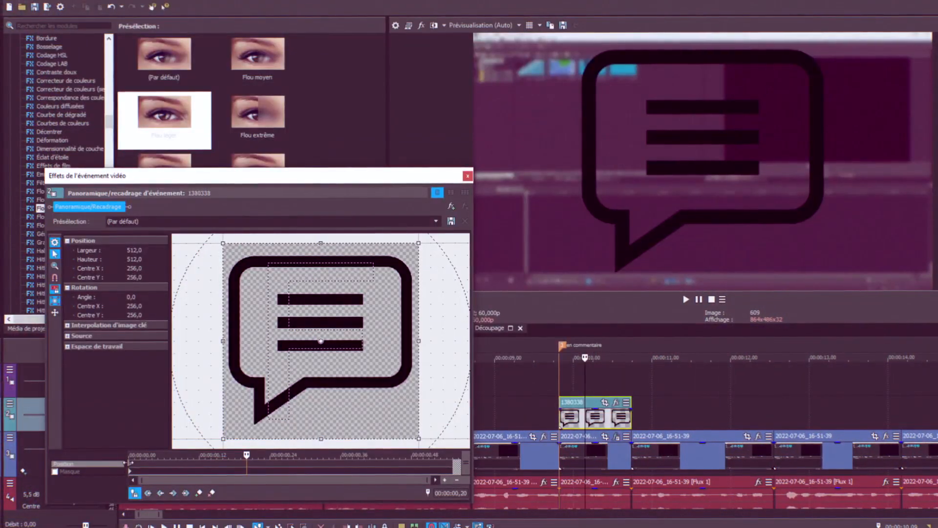
Resize and shift the speech-bubble icon's pan/crop frame to about 1547 by 870.
left_click(319, 419)
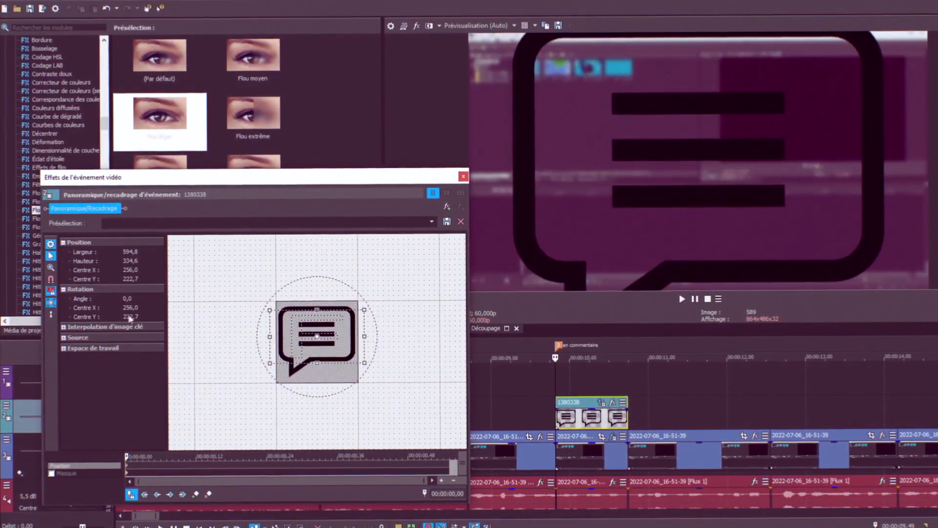
mouse_move(327, 385)
left_mouse_down()
mouse_move(335, 410)
mouse_move(335, 398)
left_mouse_up()
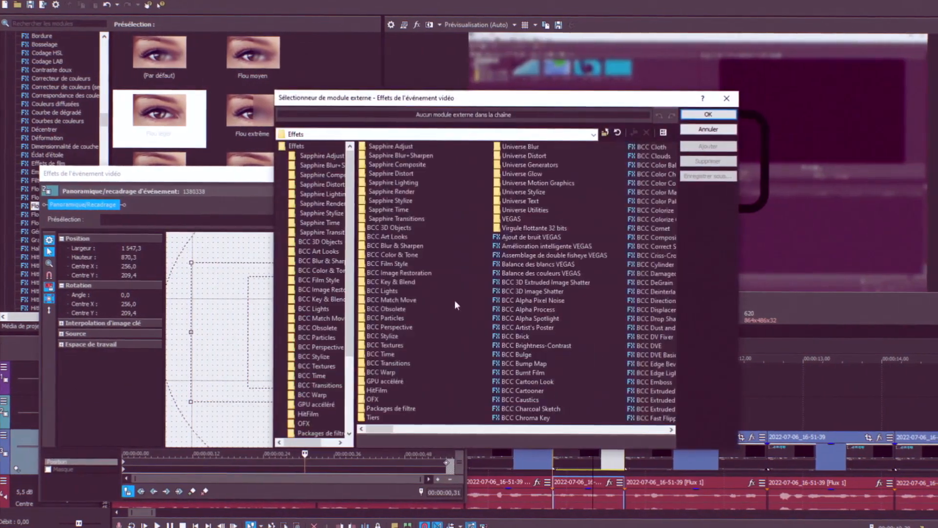
Add the Luminosité et contraste VEGAS effect to the video event beneath the speech-bubble icon.
scroll(453, 300, "down", 5)
double_click(444, 237)
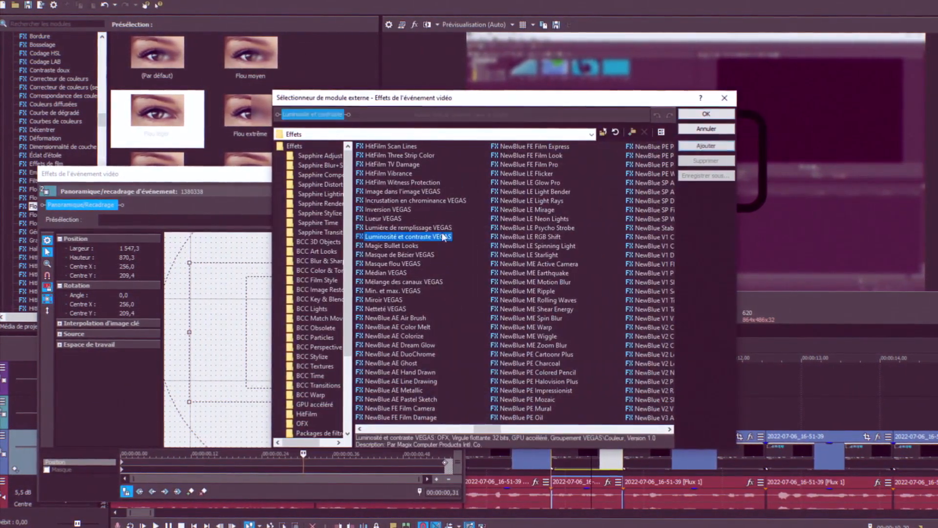
left_click(716, 114)
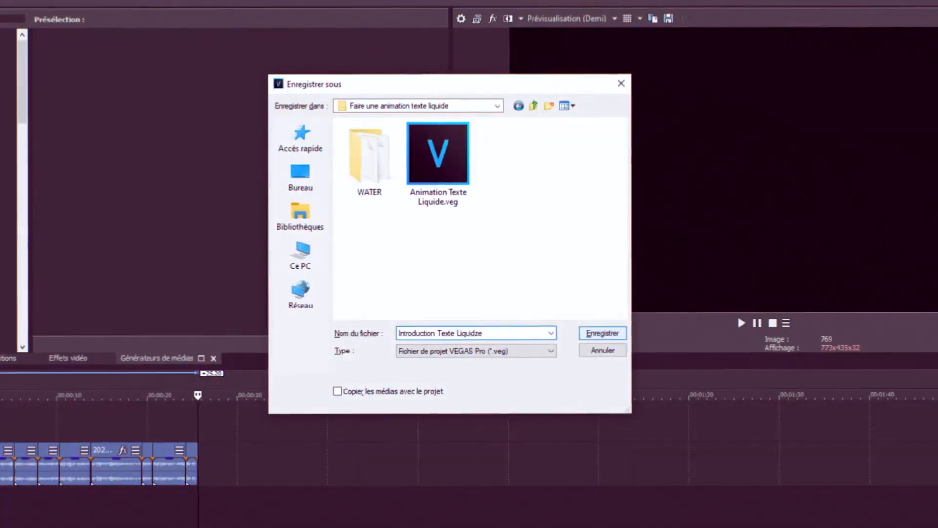
Correct the project's file name to "Introduction Texte Liquide".
key("BackSpace")
type("e")
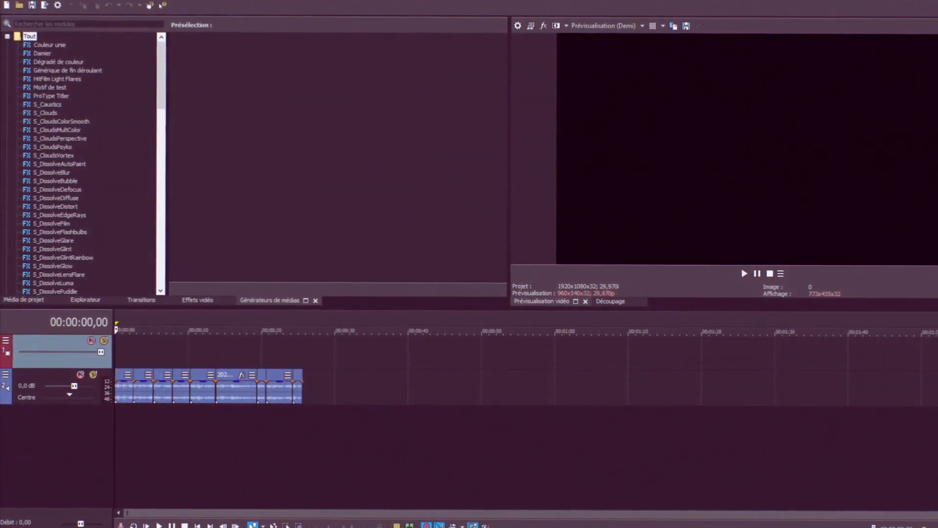
Add the Enchanted Morning Ambience forest video to the timeline and match the project's video settings to it.
left_click_drag(246, 379, 335, 362)
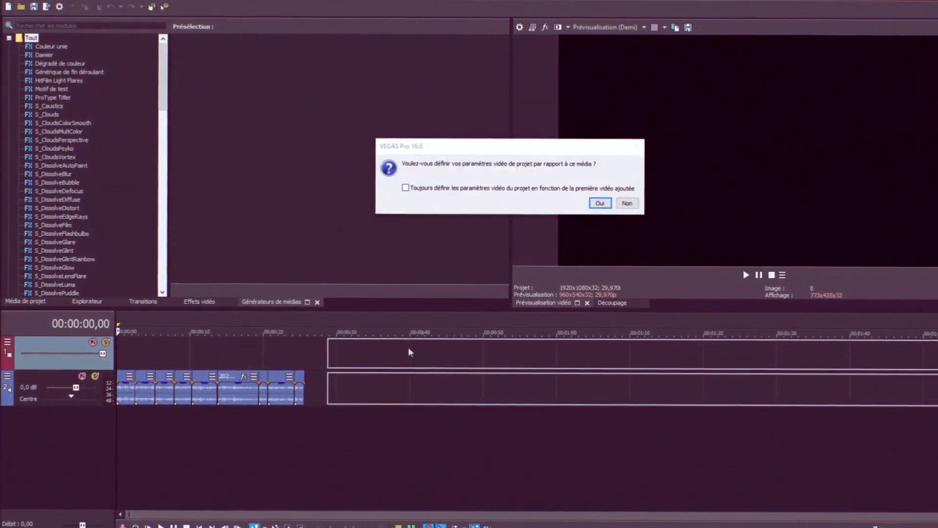
left_click(601, 203)
Ungroup the forest video from its sound and delete its audio event.
scroll(441, 380, "down", 3)
scroll(441, 380, "down", 3)
left_click(232, 394)
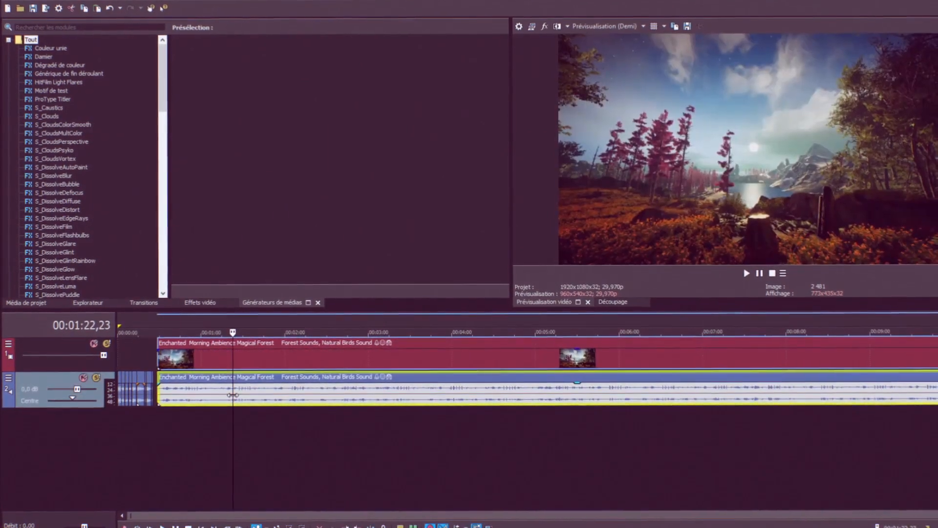
key("u")
key("Delete")
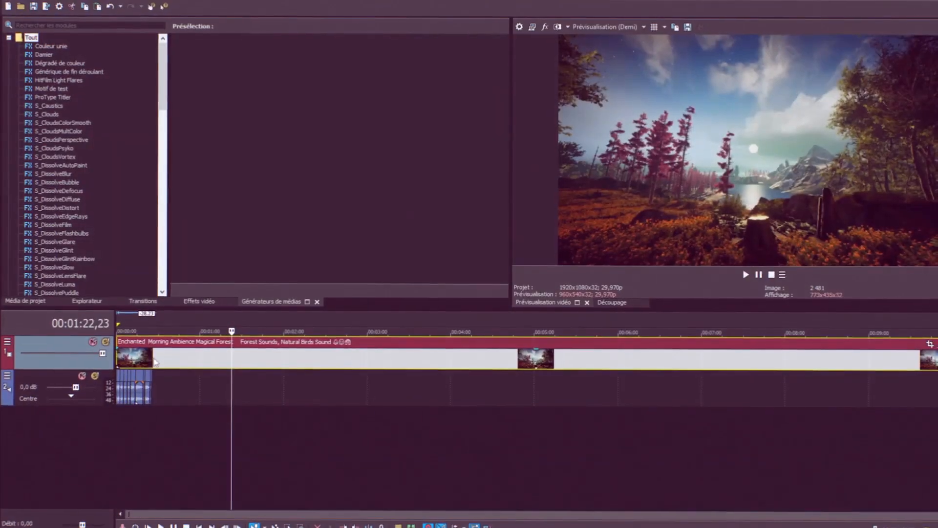
Split the forest video at 00:00:25,21, where the voice audio ends, and delete the remainder.
left_click(155, 360)
scroll(379, 363, "up", 6)
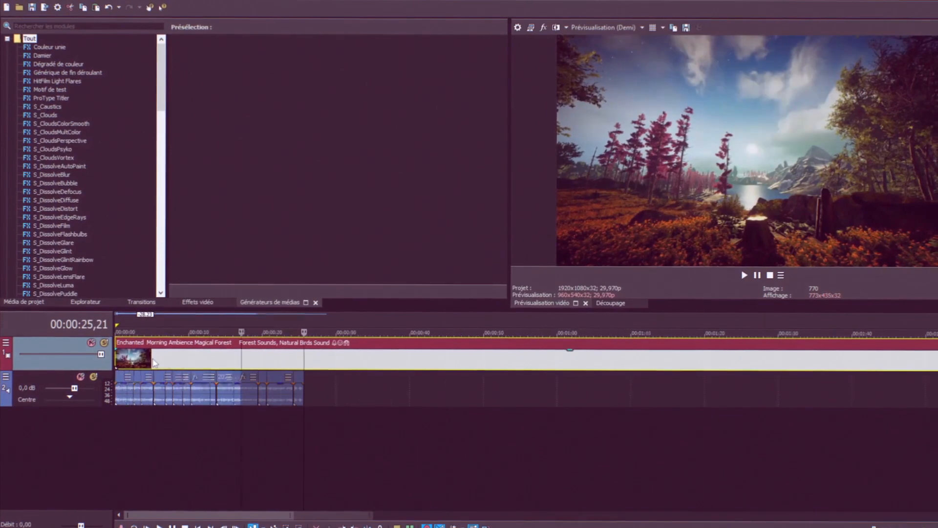
key("s")
scroll(379, 364, "down", 3)
key("Delete")
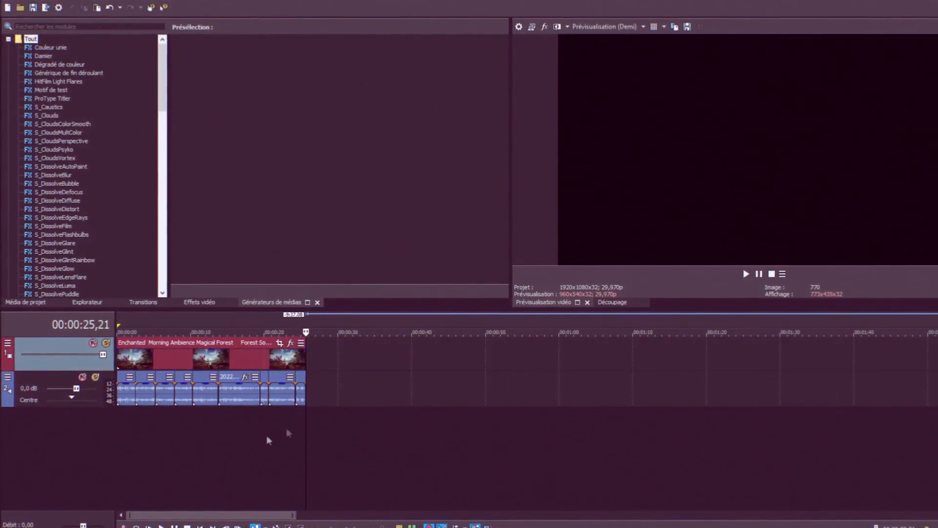
Insert two new video tracks above the forest video.
right_click(173, 433)
left_click(186, 462)
right_click(196, 449)
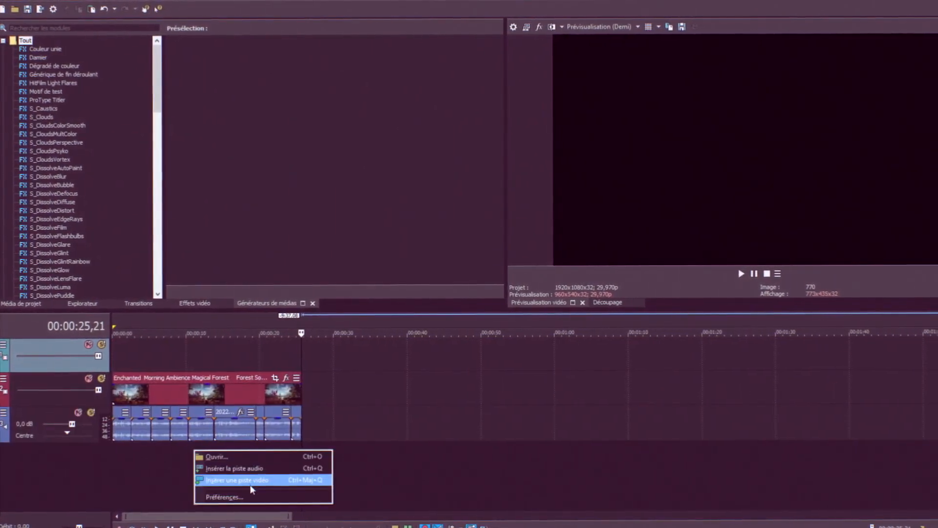
left_click(201, 478)
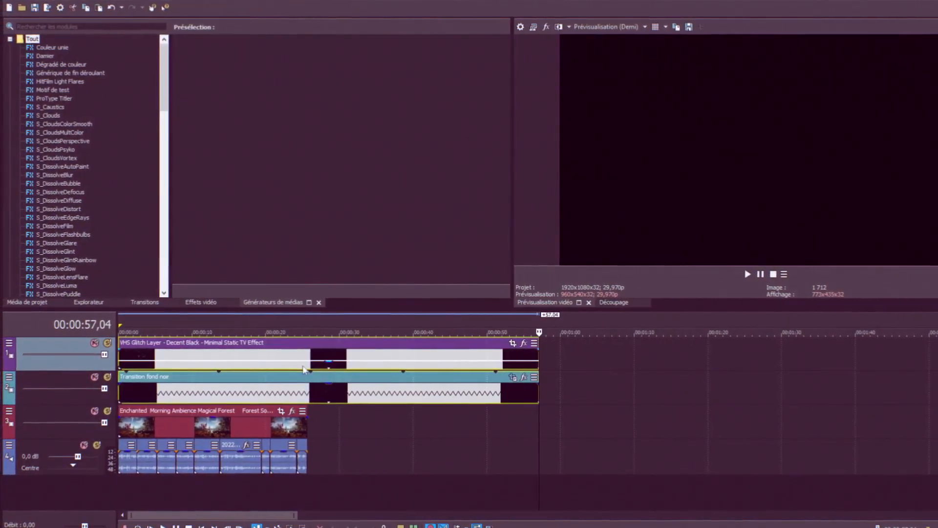
Split the VHS Glitch Layer and Transition fond noir events at 00:00:25,21 and delete their remainders.
left_click(308, 367)
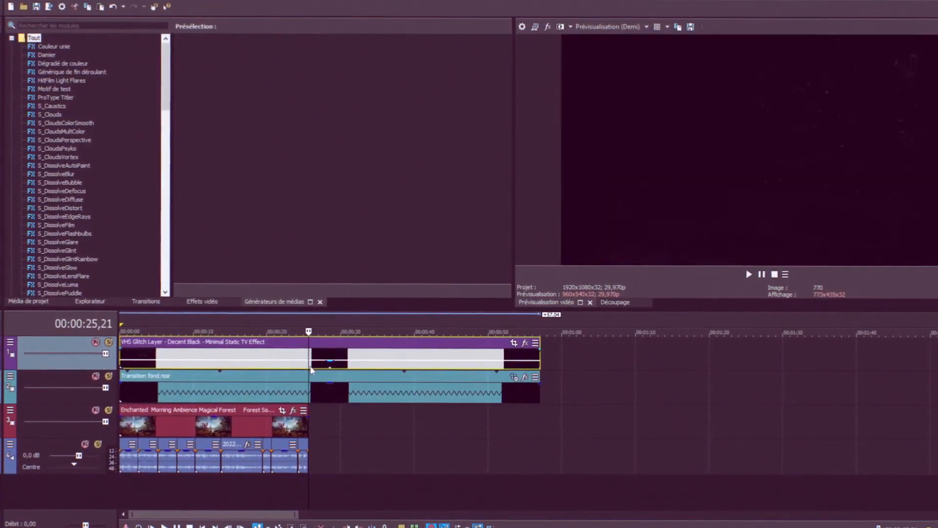
key("s")
left_click(311, 388)
key("s")
key("Delete")
left_click(360, 358)
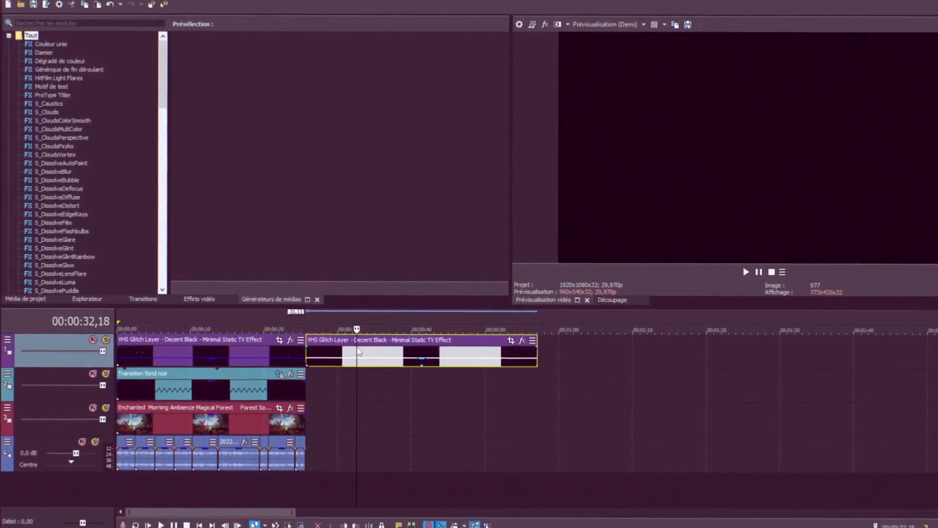
key("Delete")
Set the compositing mode of the Transition fond noir track to Écran.
left_click(221, 392)
left_click(10, 374)
mouse_move(76, 449)
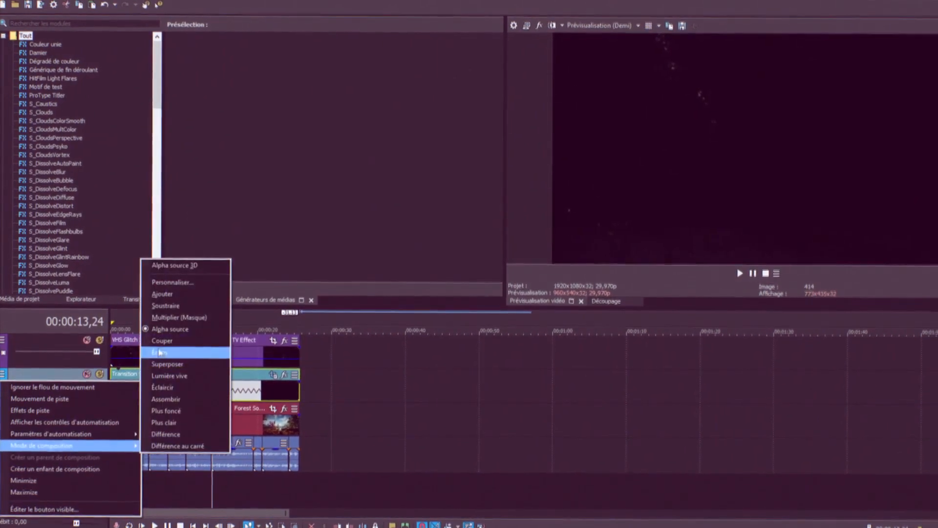
left_click(159, 352)
Set the compositing mode of the VHS Glitch Layer track to Écran.
left_click(2, 341)
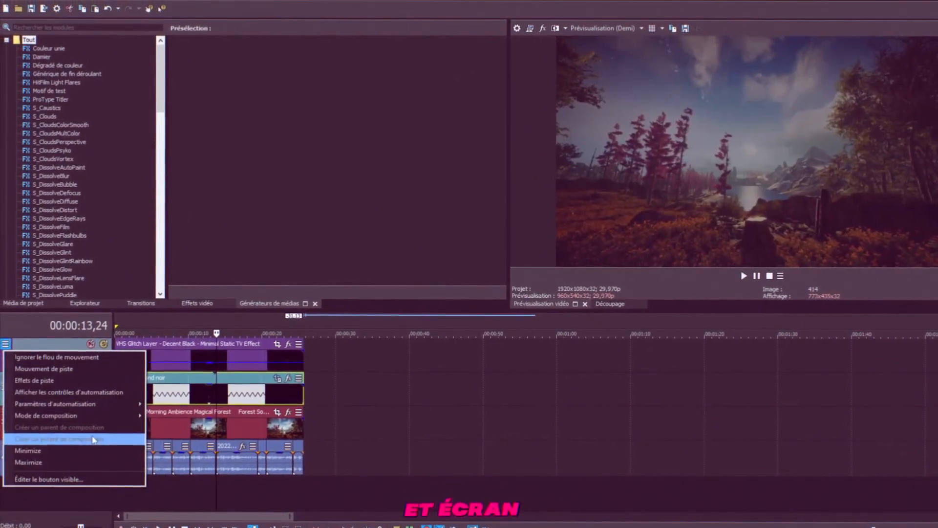
mouse_move(117, 414)
left_click(175, 325)
Insert two new video tracks above the VHS Glitch Layer track.
right_click(362, 482)
left_click(425, 513)
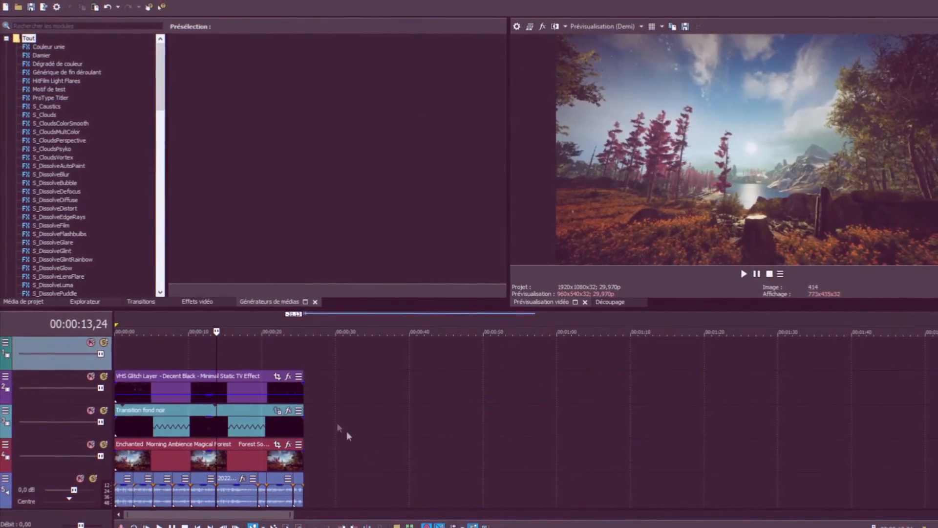
right_click(278, 344)
left_click(346, 241)
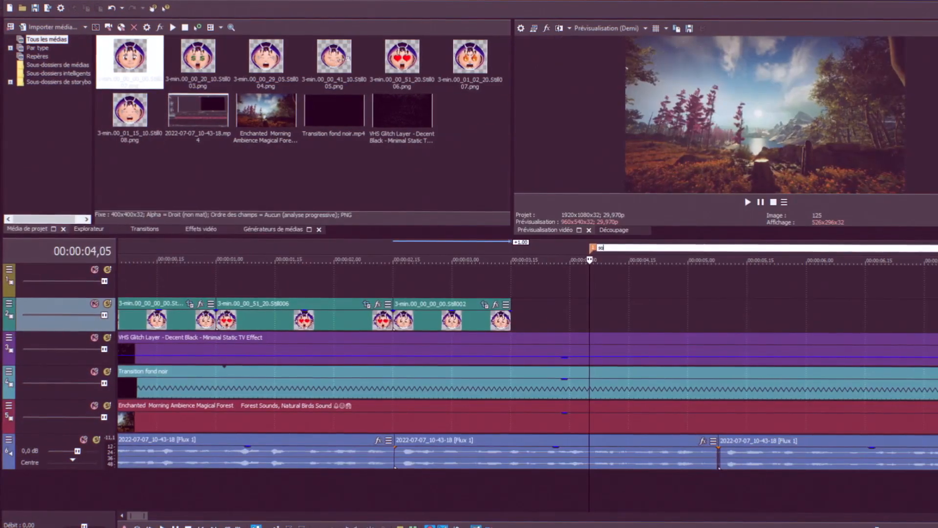
Label the marker at 00:00:04,05 "sony vegas" and align the end of the last character image with the end of the forest video.
type("ny vegas")
key("Return")
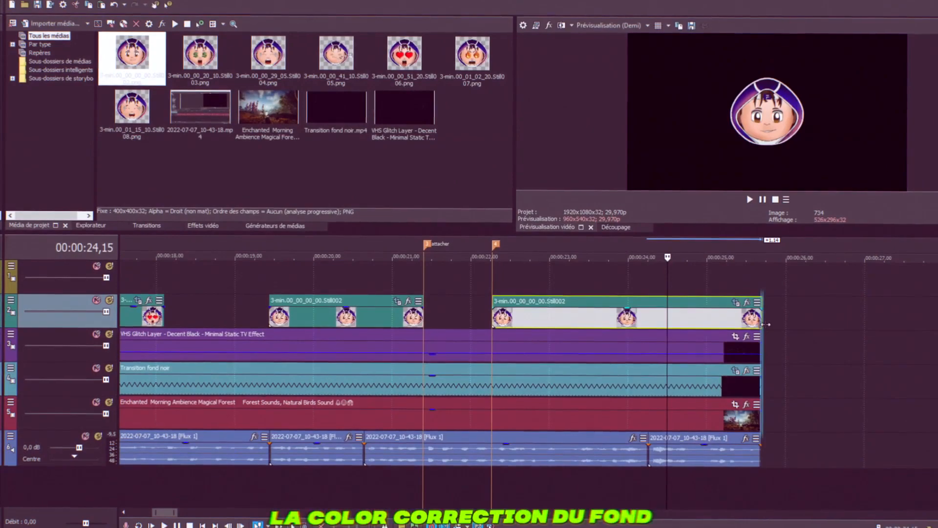
left_click_drag(765, 325, 764, 325)
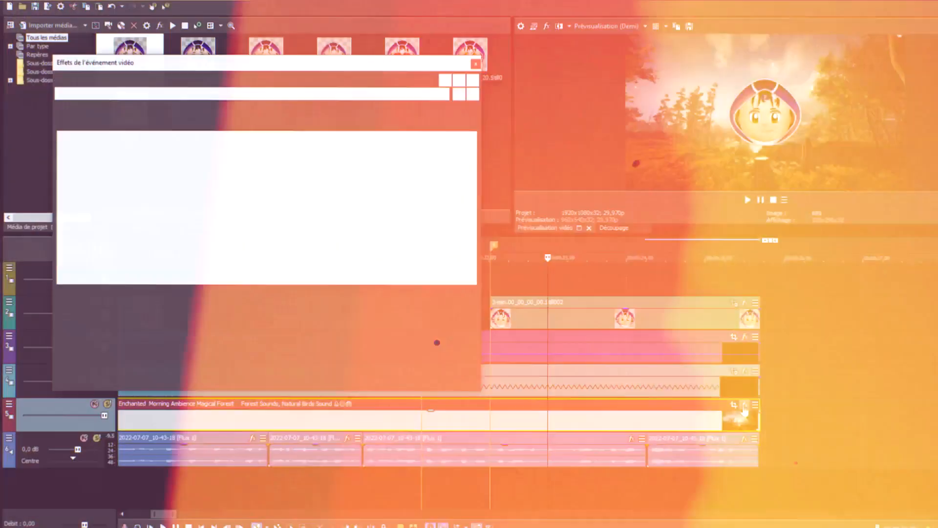
Add the Magic Bullet Looks effect to the forest video event.
scroll(517, 324, "down", 3)
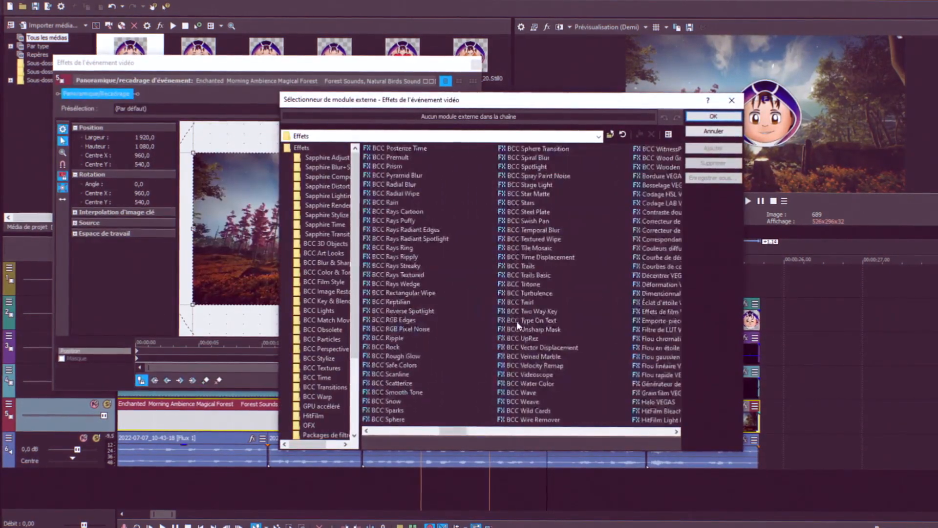
scroll(517, 322, "down", 2)
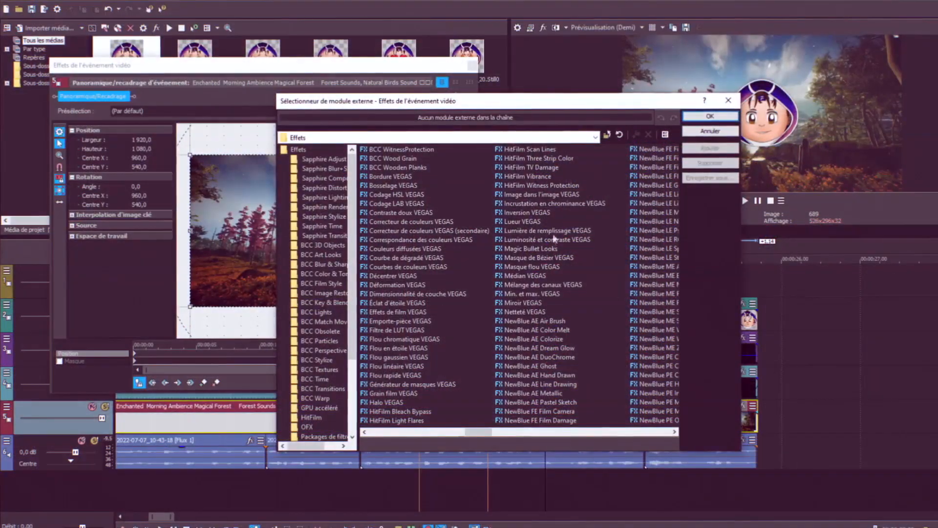
double_click(532, 247)
left_click(711, 115)
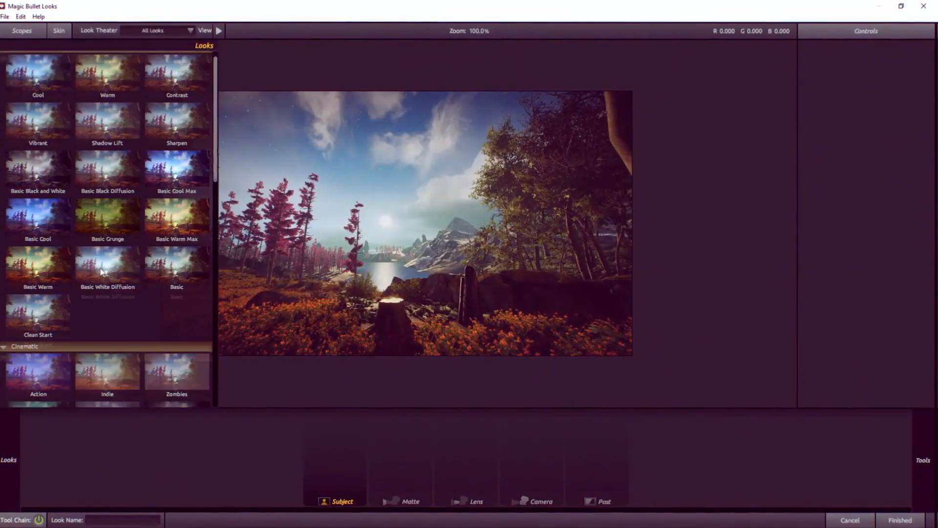
Try several looks on the forest video, apply Grad Sunset, and close the event's effects.
left_click(198, 157)
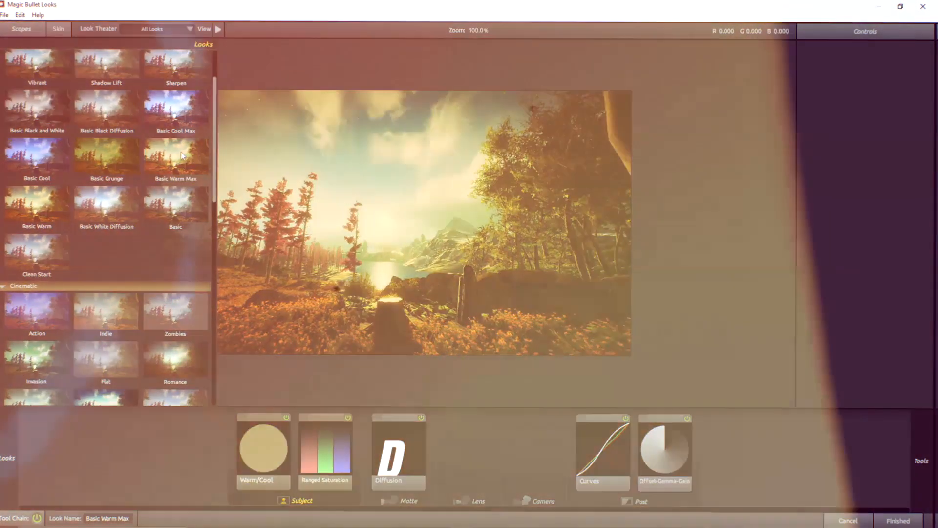
scroll(78, 342, "down", 2)
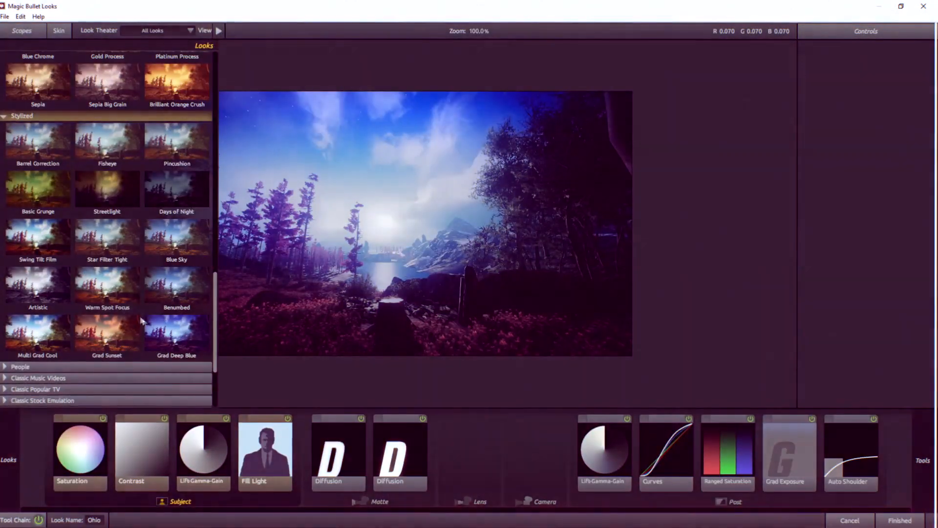
left_click(128, 292)
left_click(123, 318)
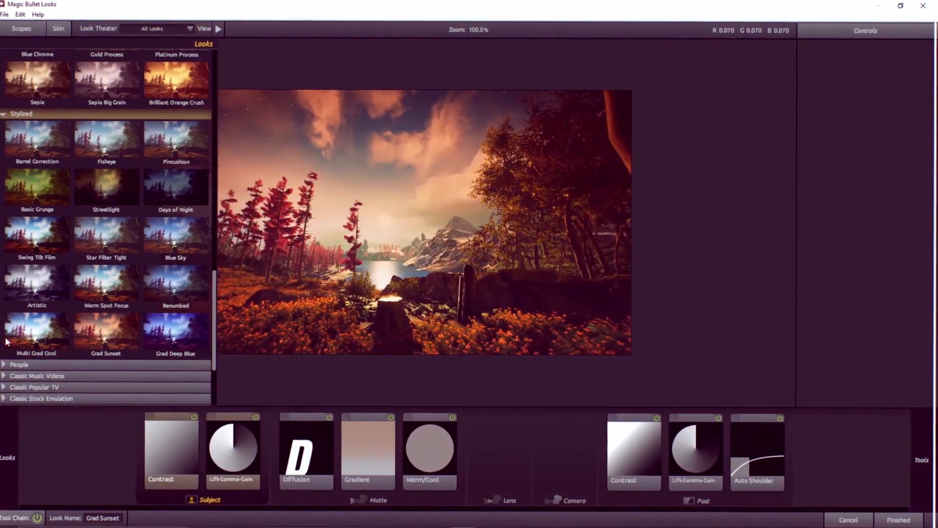
left_click(41, 332)
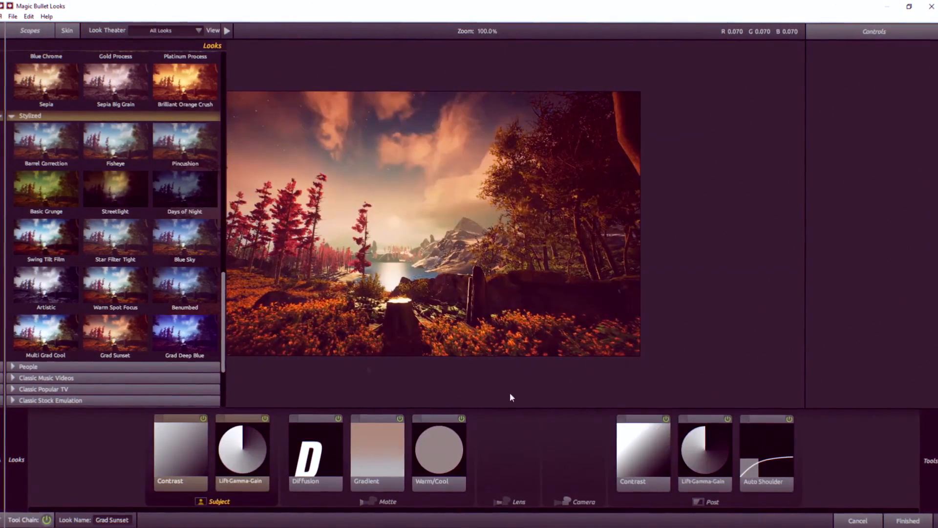
left_click(908, 520)
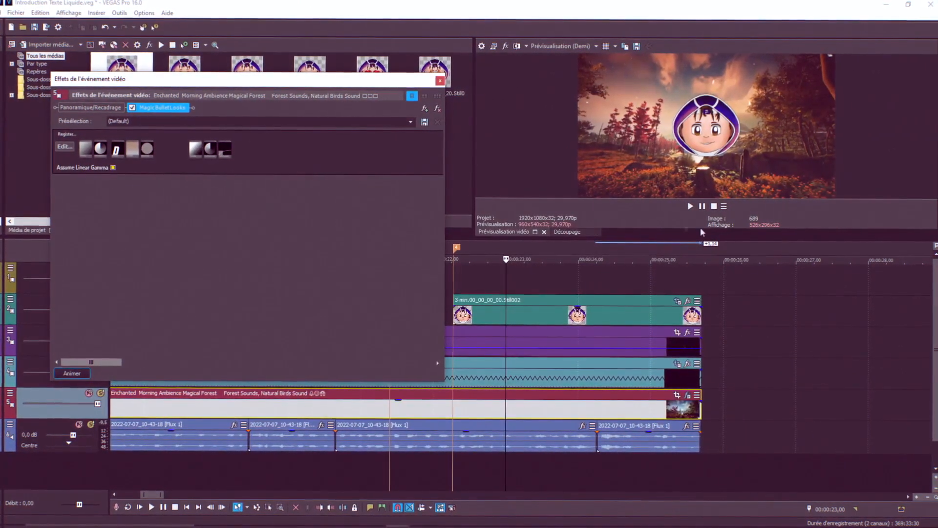
left_click(440, 80)
key("space")
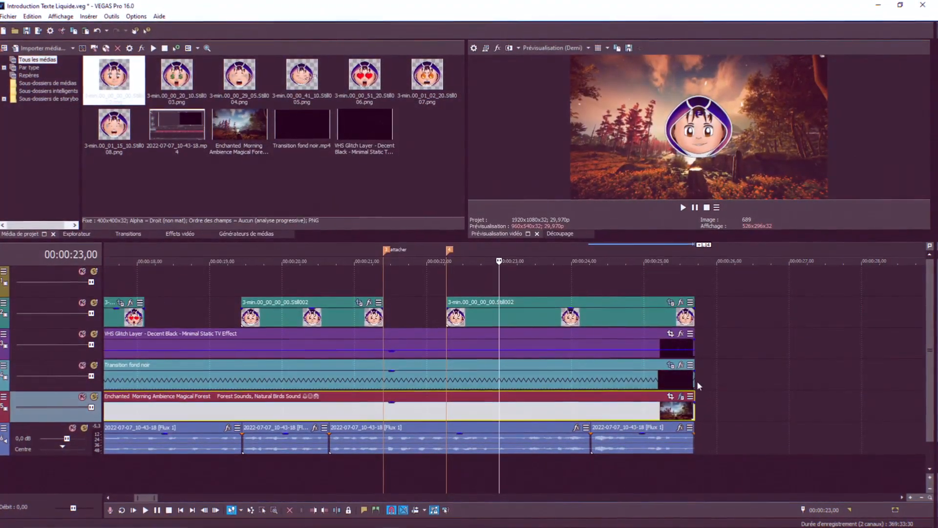
Apply the Effet Chibi presets of S_WarpChroma, S_WarpBubble and S_Shake to the character image track.
left_click_drag(698, 386, 865, 385)
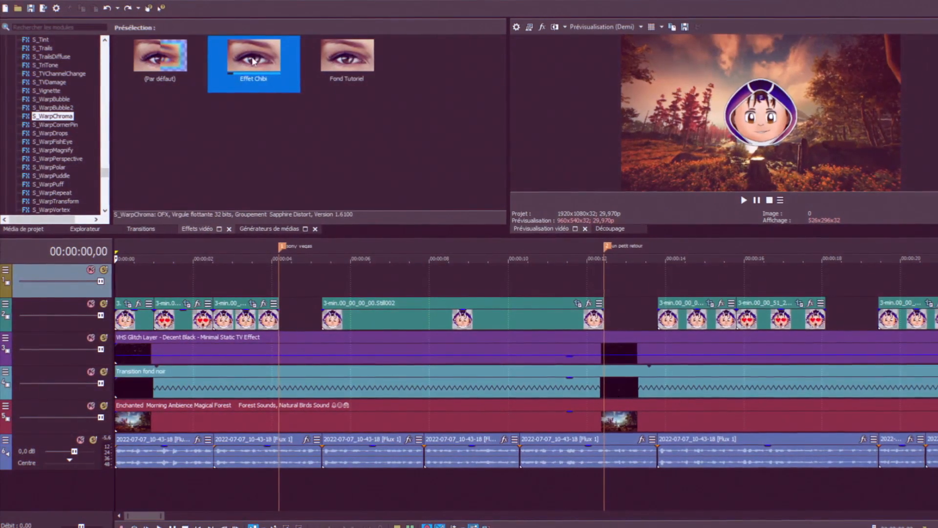
left_click_drag(57, 313, 57, 314)
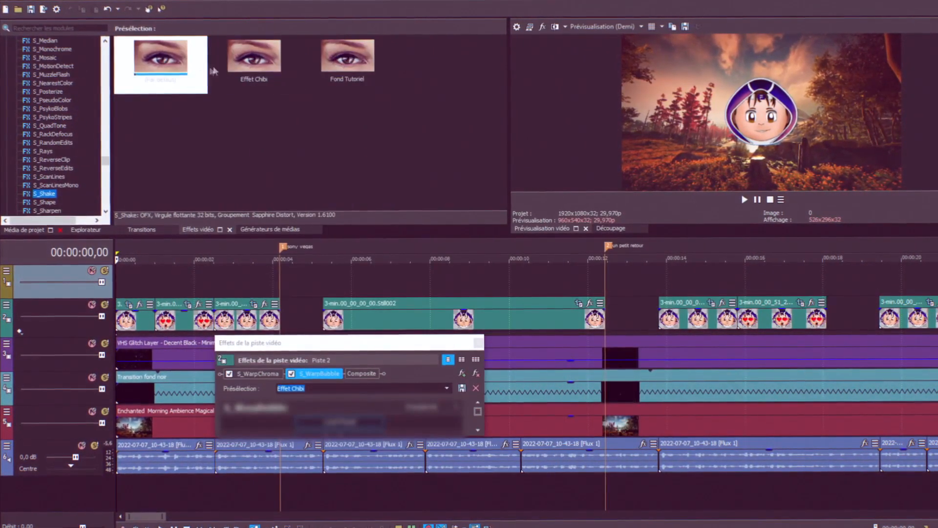
left_click(265, 62)
left_click_drag(348, 59, 52, 315)
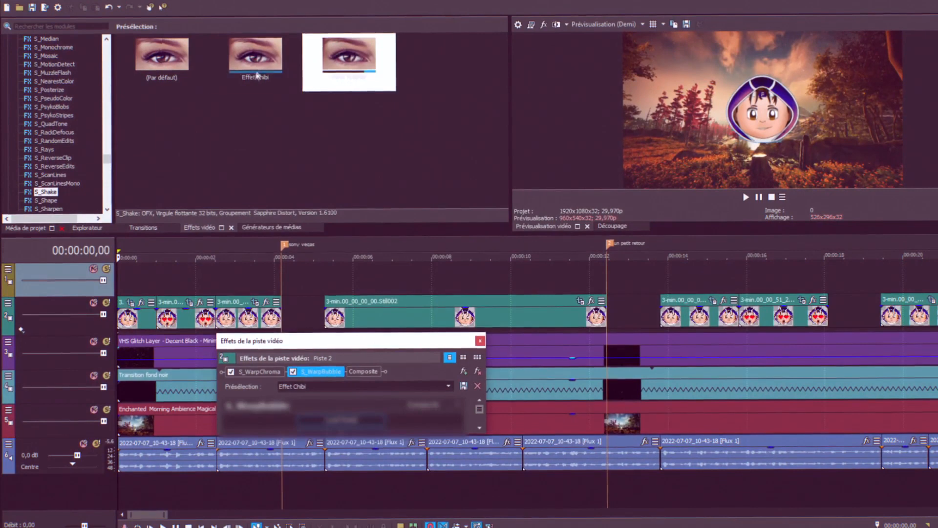
left_click_drag(255, 58, 248, 169)
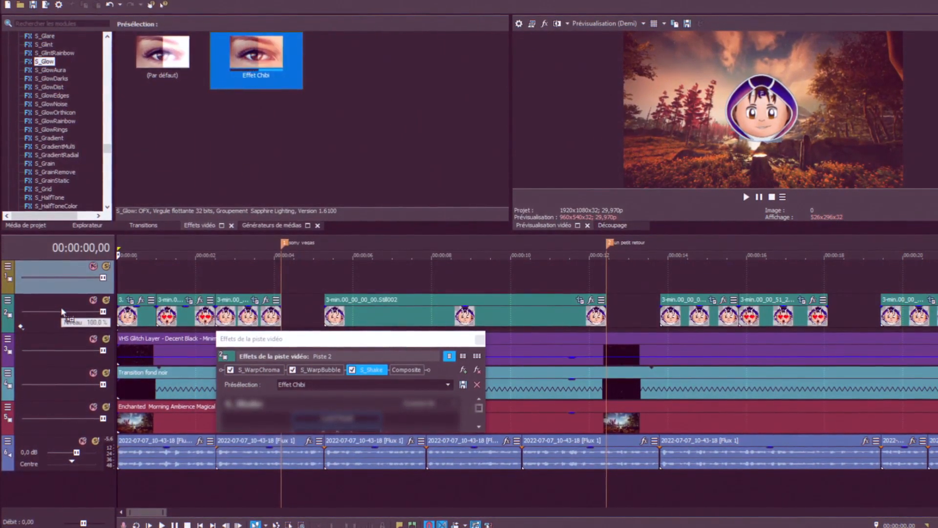
Add the Effet Chibi preset of S_Glow to the character image track and play back the result.
left_click_drag(61, 311, 61, 310)
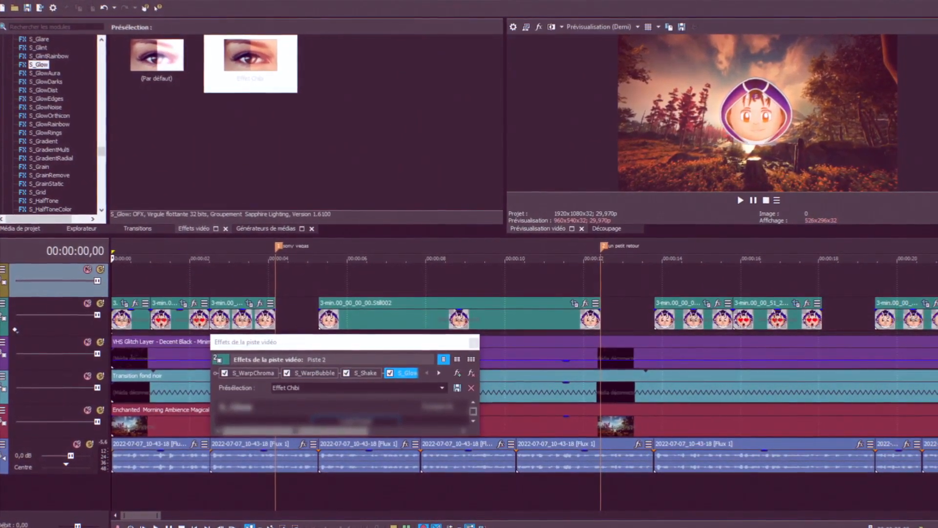
left_click_drag(368, 336, 373, 195)
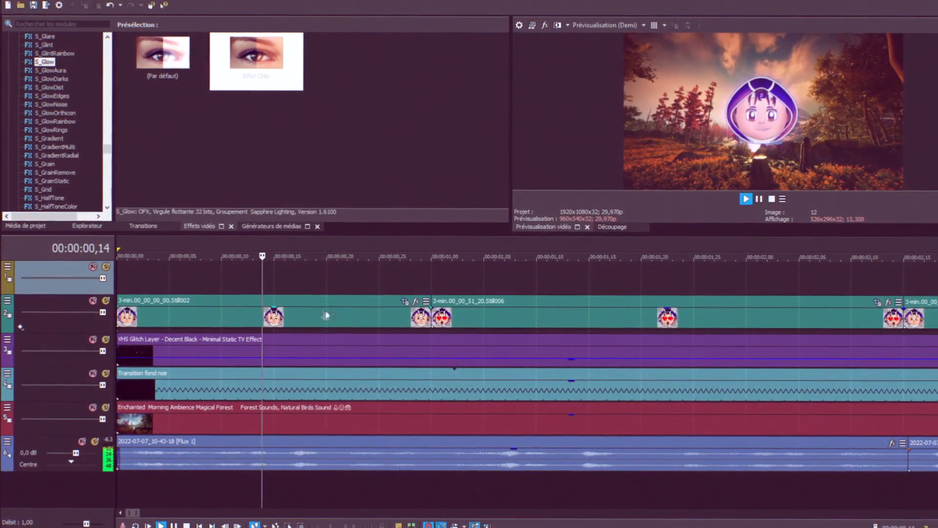
key("space")
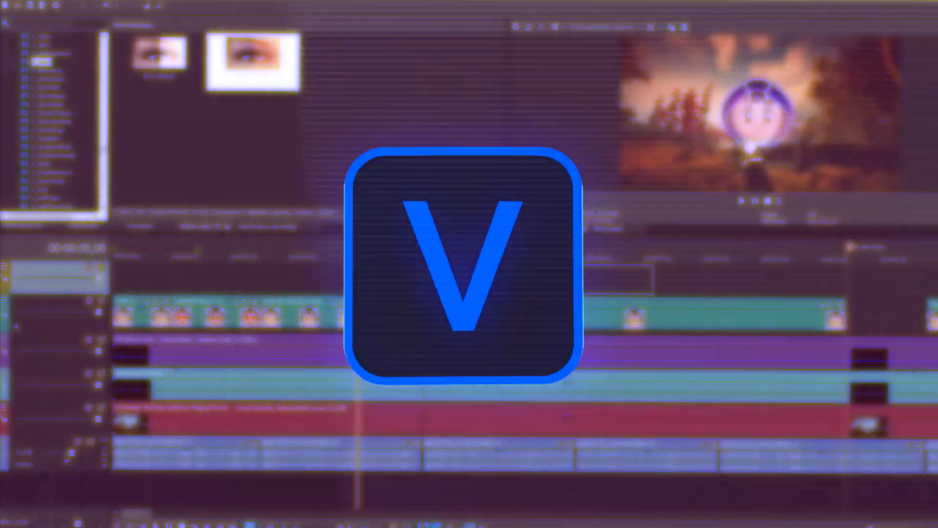
Finish cropping the seat-belt icon, apply the S_Glow Effet Chibi preset to it, and move it down to the second track.
key("s")
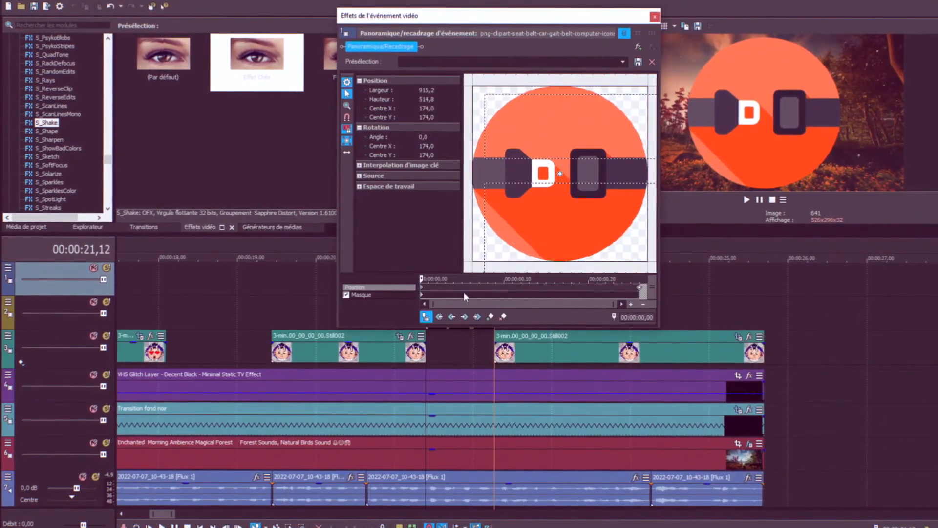
left_click(650, 17)
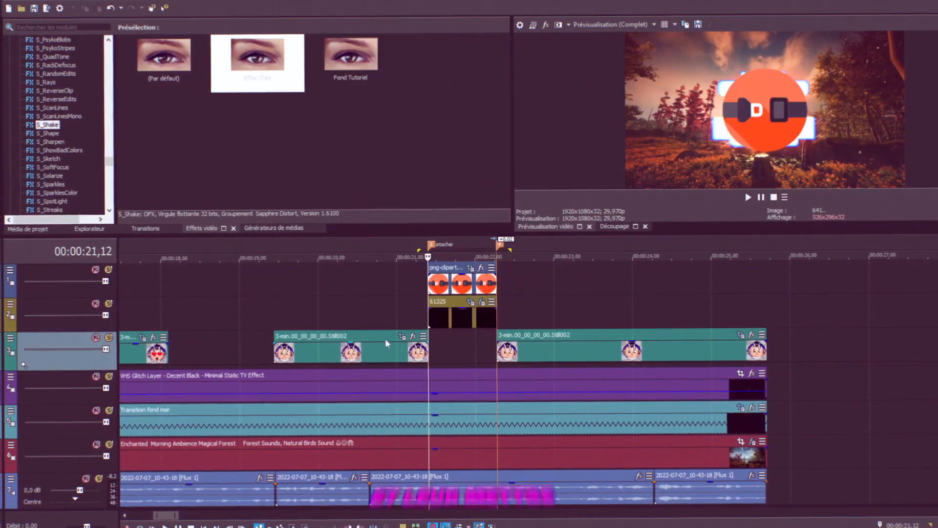
left_click(457, 281)
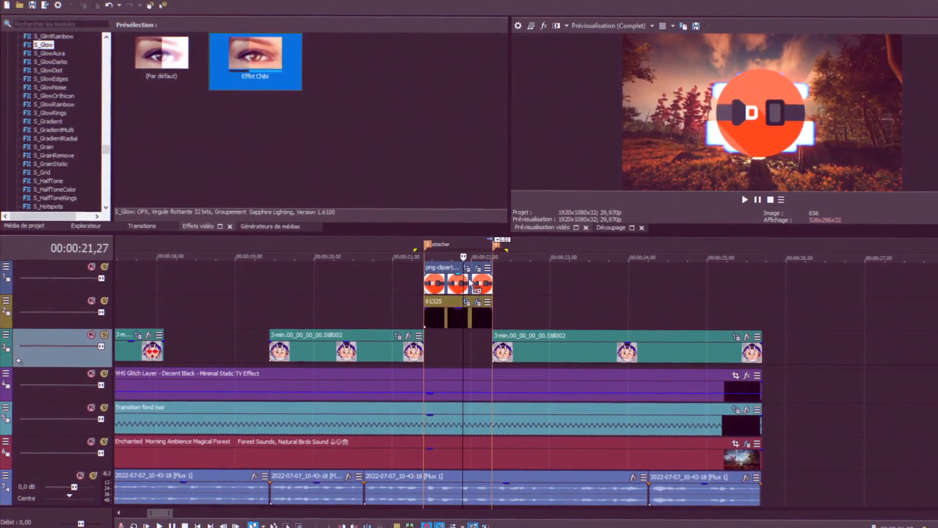
left_click_drag(470, 285, 470, 285)
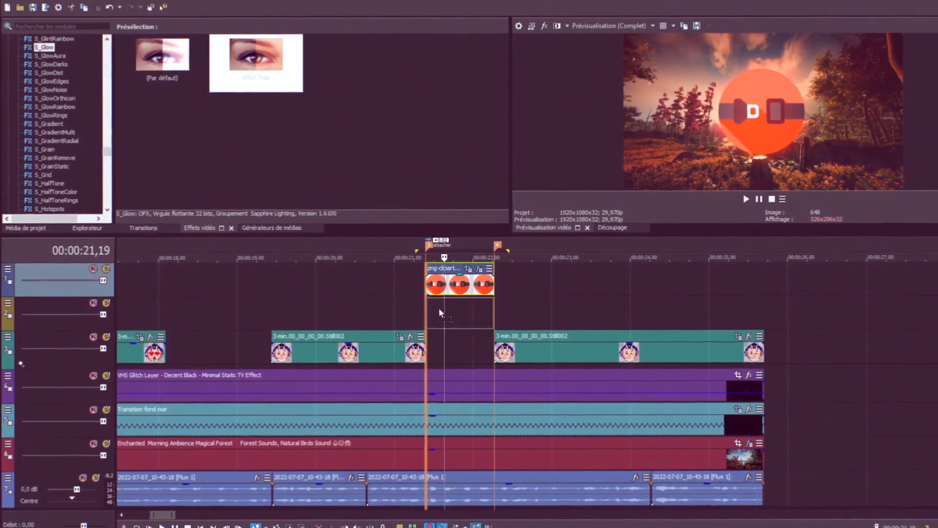
left_click_drag(438, 307, 439, 309)
Place an icon on the first track at the "un petit retour" marker and open the crop frame's options for the Mr. Bison meme.
scroll(409, 304, "down", 5)
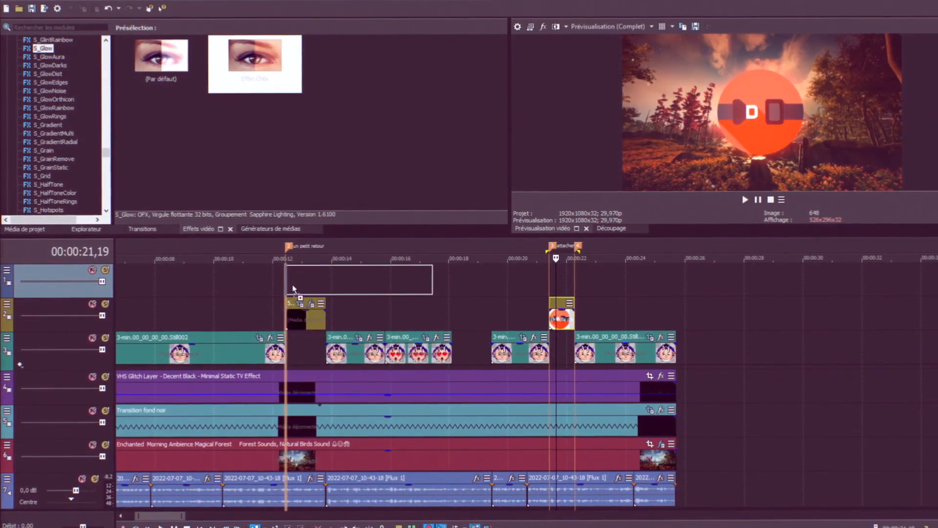
left_click_drag(293, 288, 295, 289)
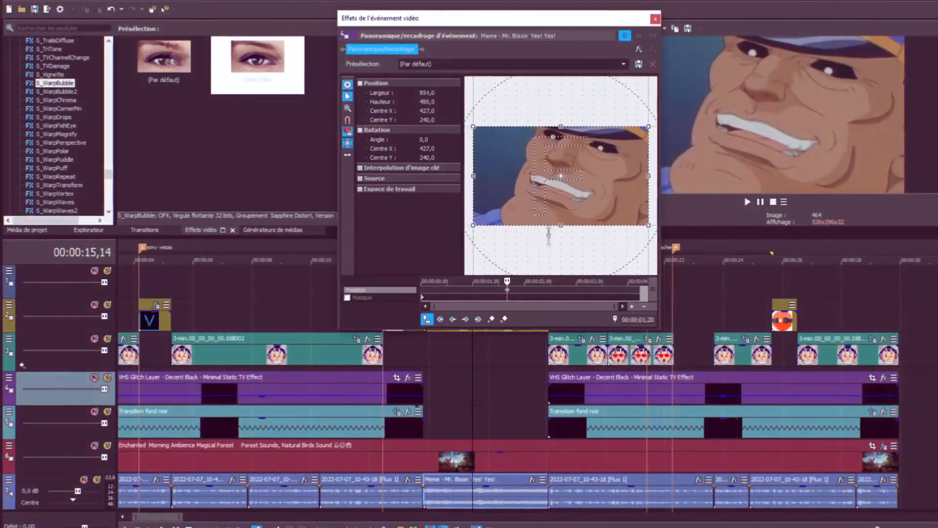
right_click(549, 236)
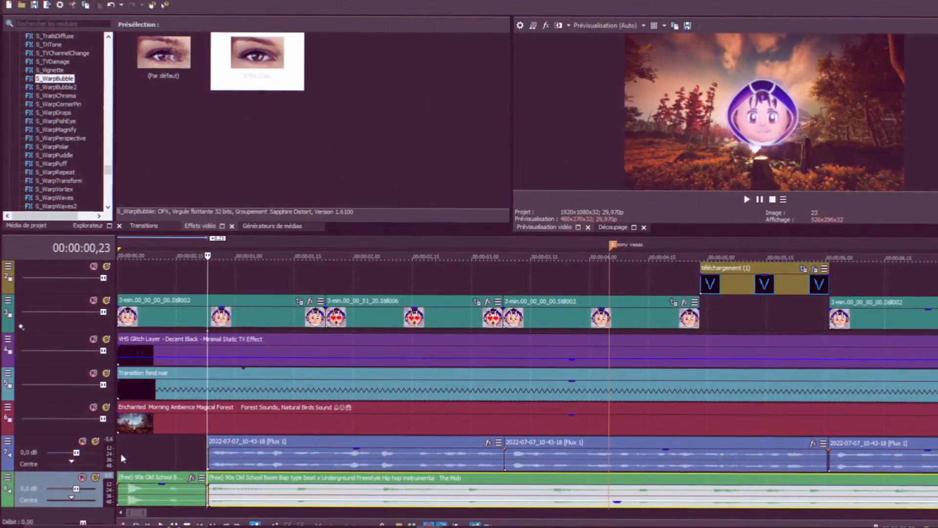
Move the last Boom Bap music section to start where the V icon ends, and play back the timeline.
left_click(128, 456)
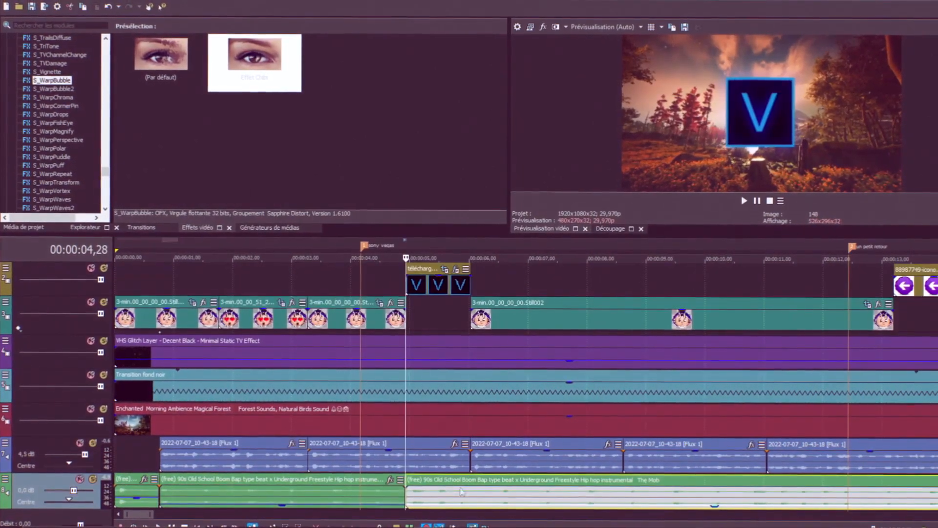
left_click_drag(454, 491, 509, 491)
key("space")
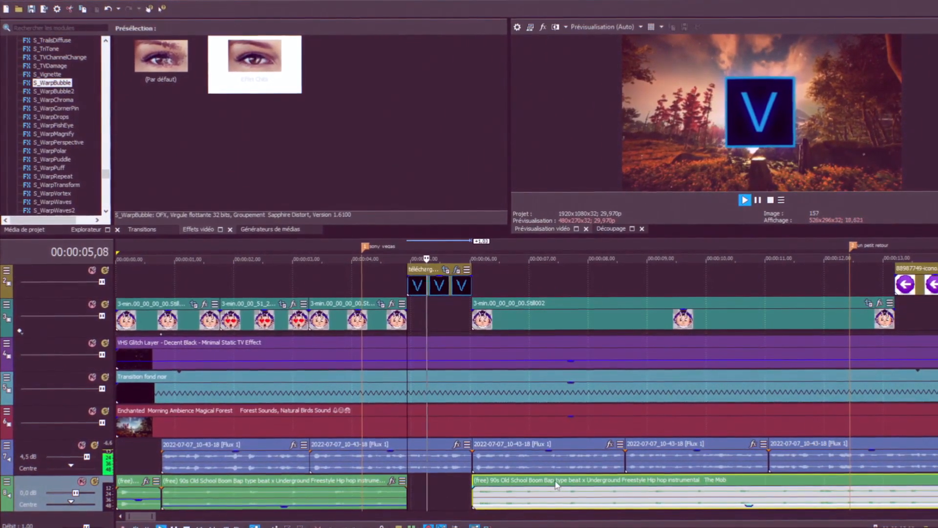
scroll(555, 483, "down", 3)
scroll(556, 483, "up", 2)
scroll(556, 484, "down", 1)
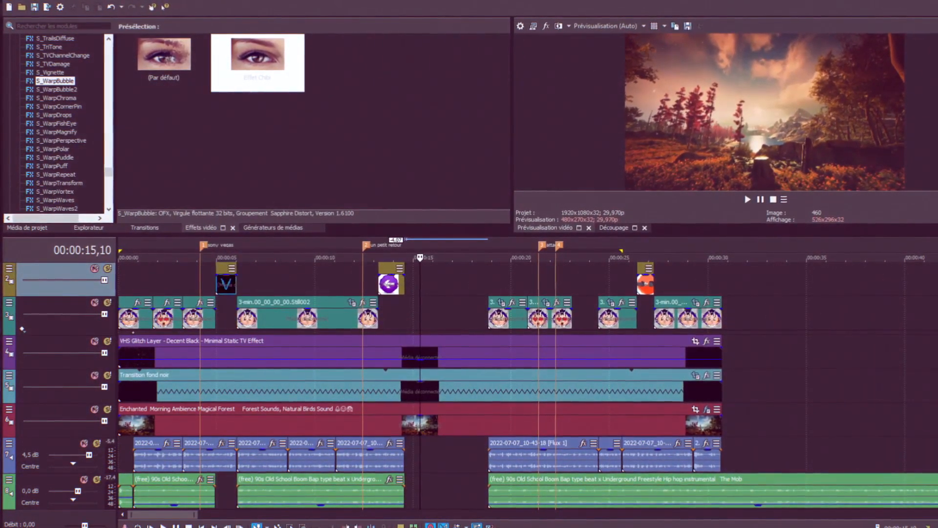
Add the Chilout Rain wallpaper video to the forest video's track and move the forest video aside to make room for it.
left_click(929, 410)
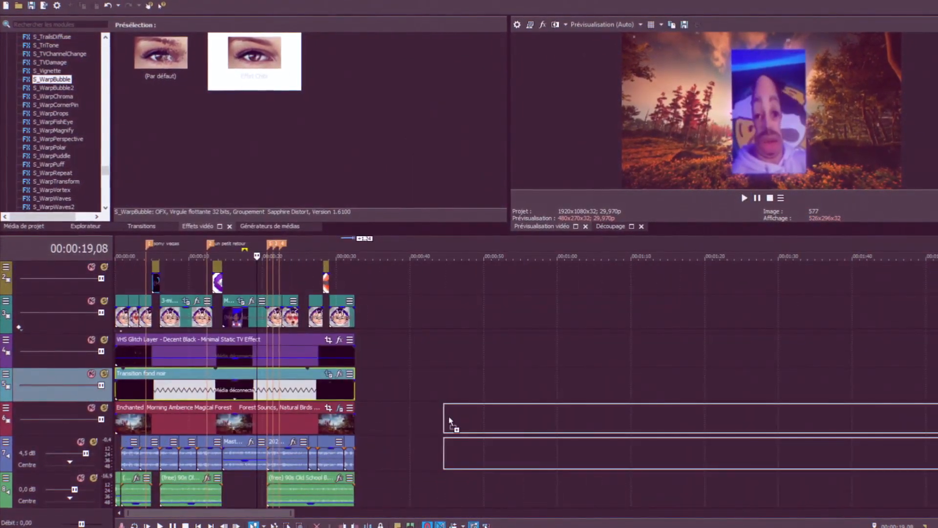
left_click_drag(446, 420, 446, 419)
left_click(502, 388)
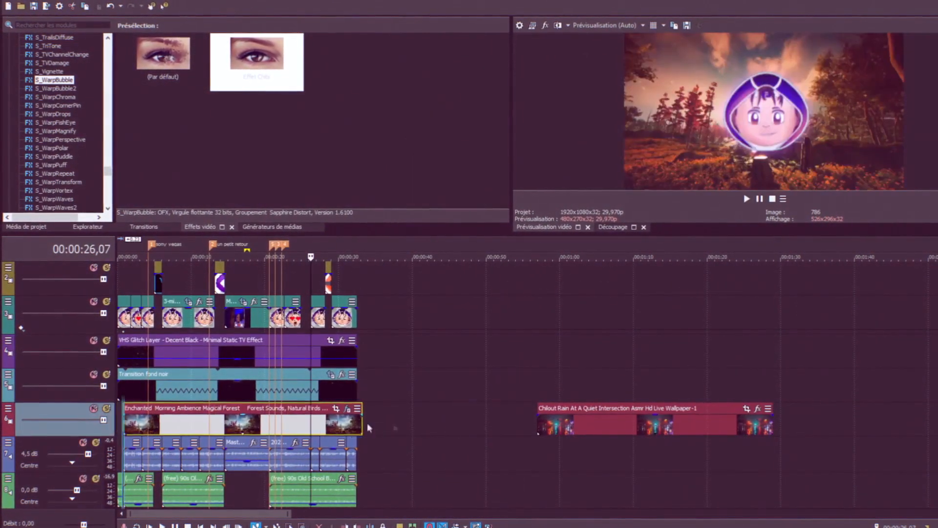
left_click_drag(368, 424, 611, 428)
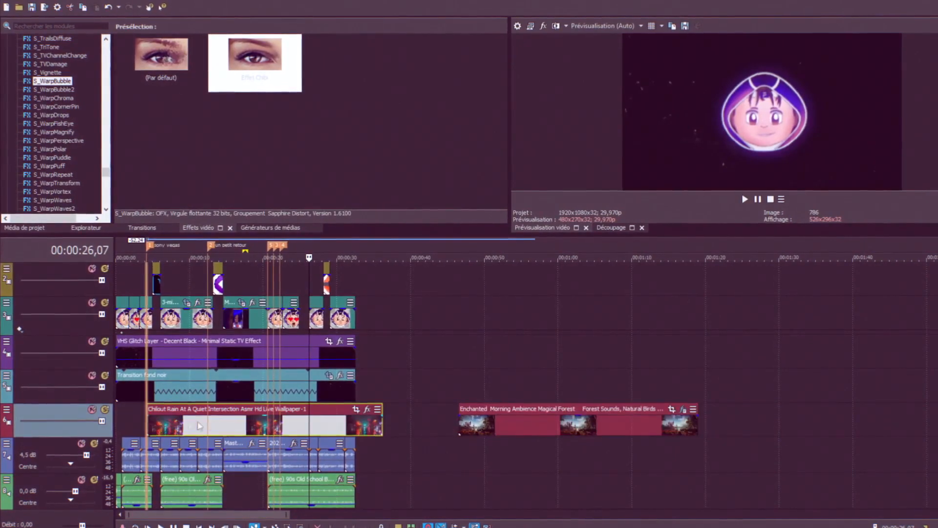
Add the Magic Bullet Looks effect to the Chilout Rain video event.
left_click(737, 409)
left_click(707, 117)
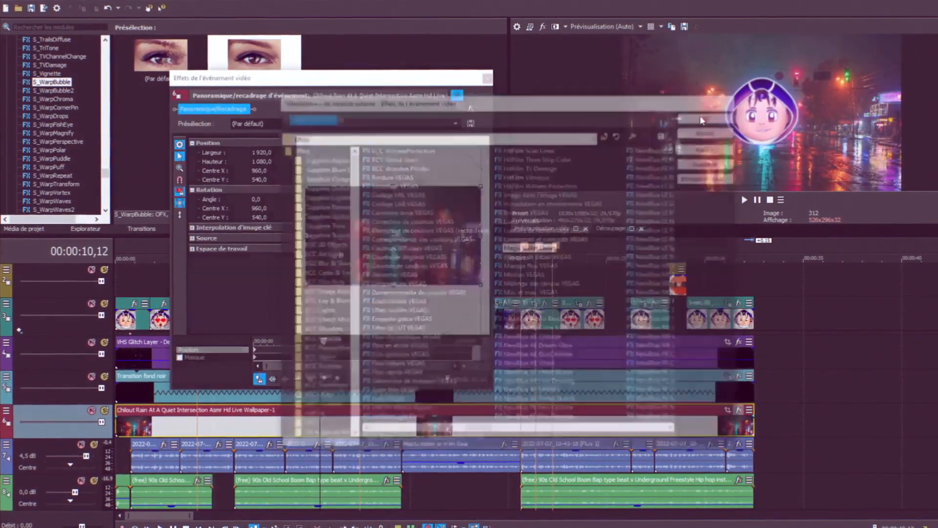
Grade the Chilout Rain background with the Bistrocity look and finish the Magic Bullet Looks setup.
left_click(183, 152)
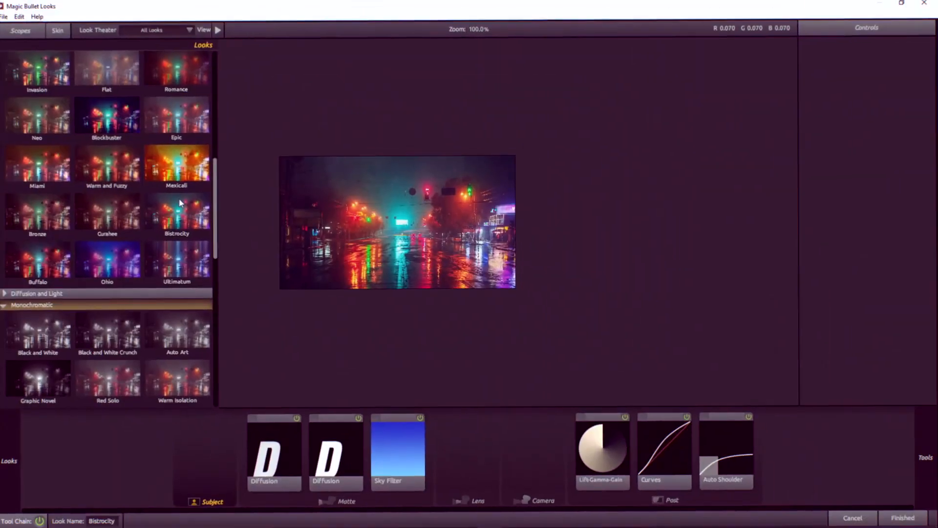
left_click(903, 516)
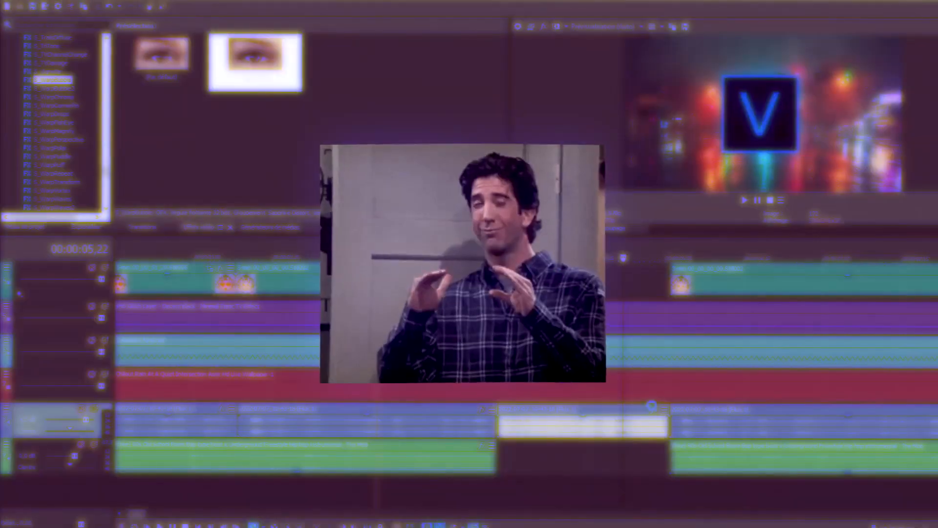
Add the Réverbération effect to the voice event under the V icon, set its reverb output to -41 dB, and play back the timeline.
left_click(655, 413)
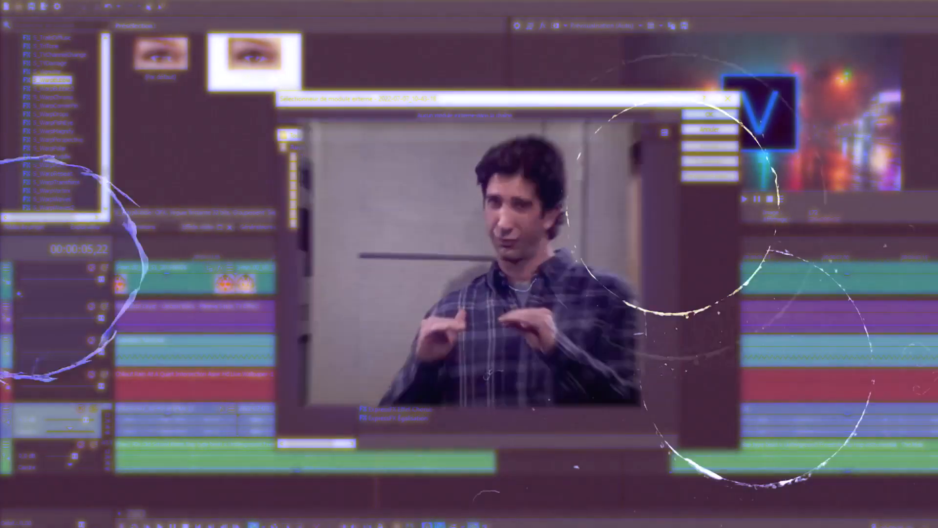
double_click(504, 283)
left_click(710, 115)
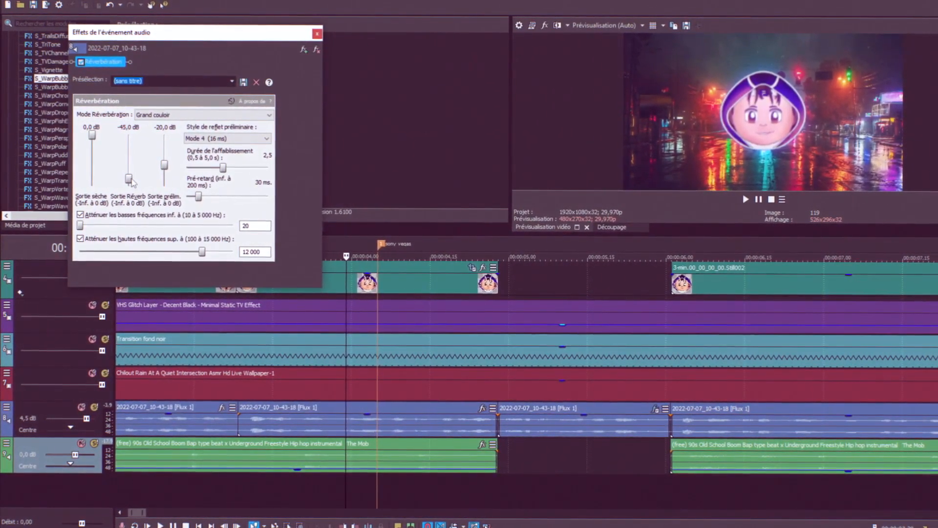
left_click(312, 504)
key("space")
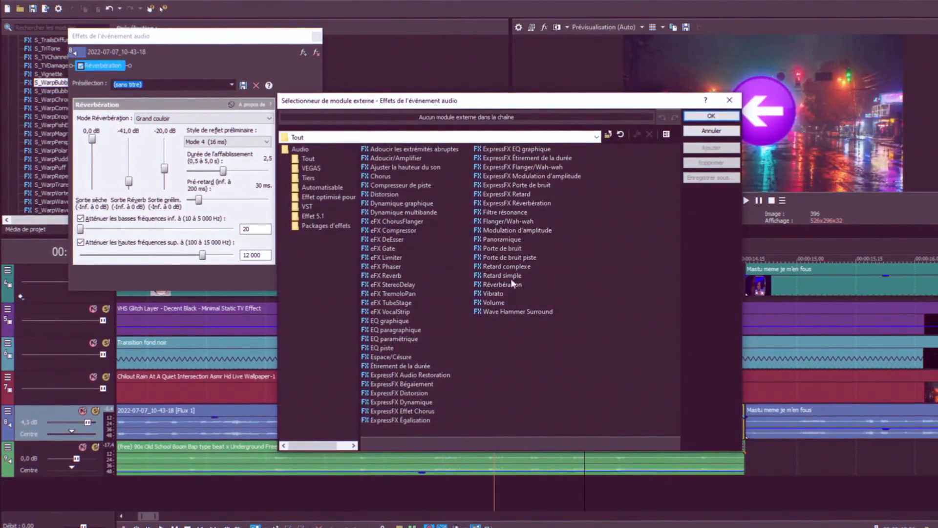
Add the Réverbération effect to the voice events before the meme clip and at 00:00:24,27, and adjust the reverb output.
double_click(511, 283)
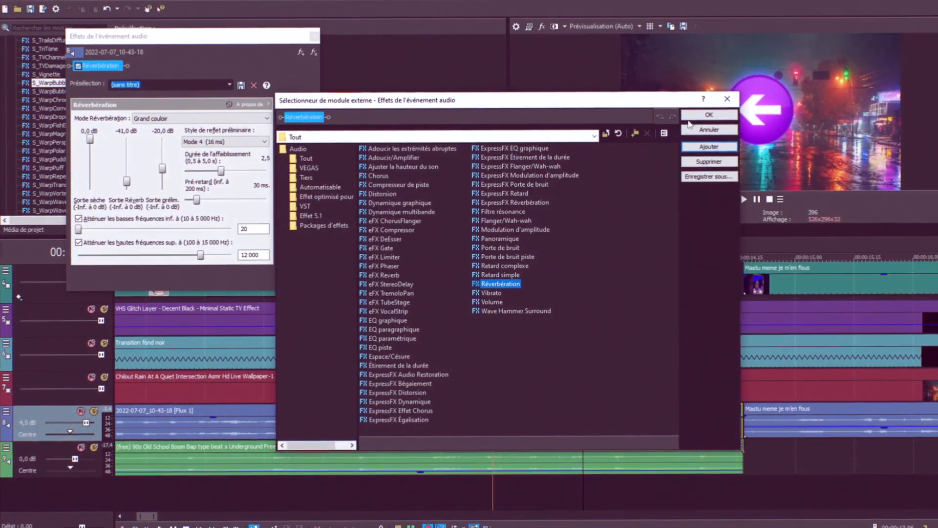
left_click(689, 117)
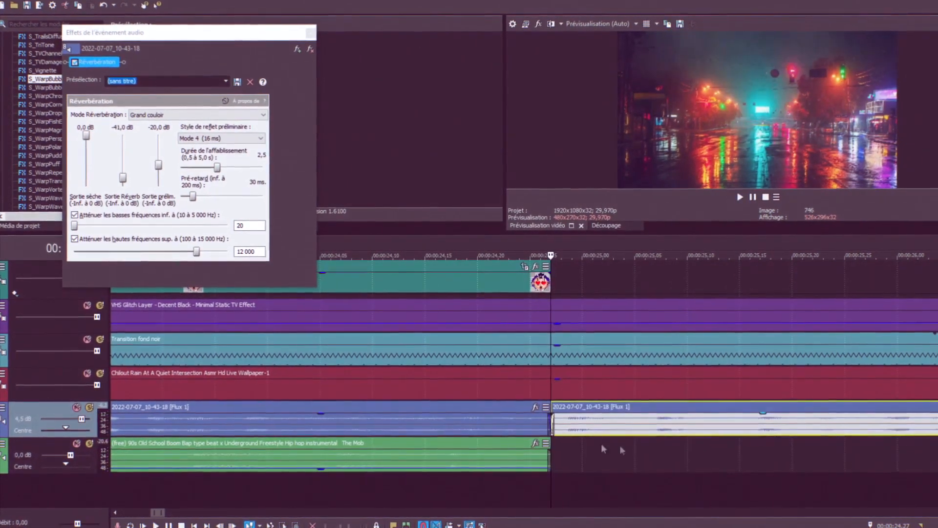
left_click(491, 273)
double_click(493, 282)
left_click(707, 114)
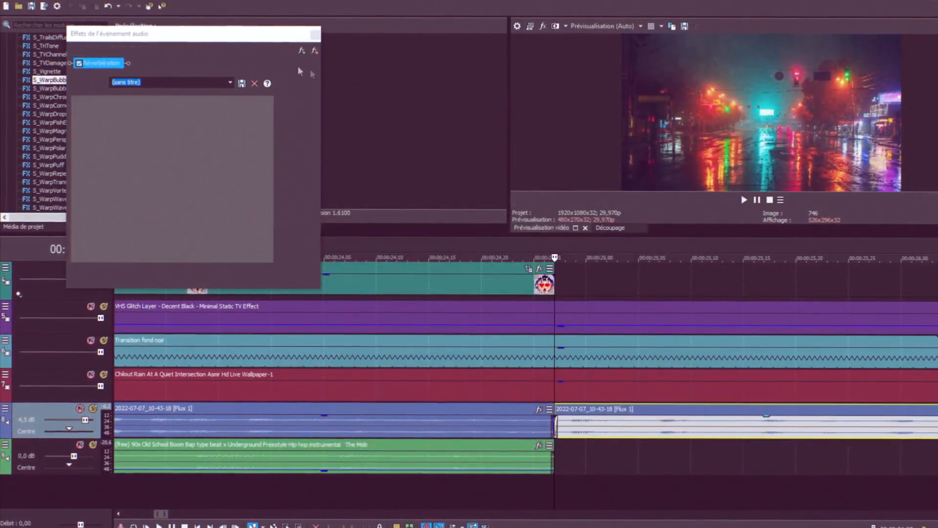
left_click_drag(126, 179, 128, 177)
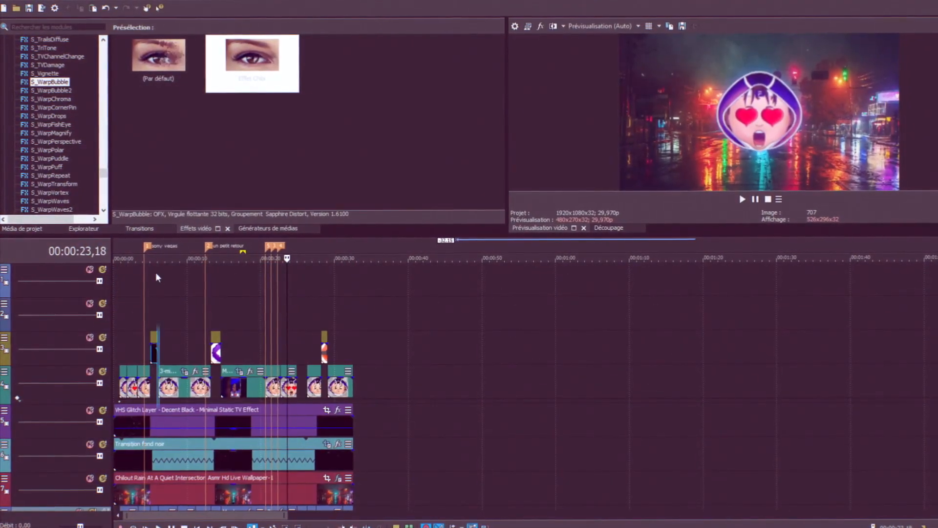
Place light-leak clips 19 and 4 on the first track and centre clip 19 over the start of the V icon.
left_click(156, 274)
scroll(155, 281, "up", 8)
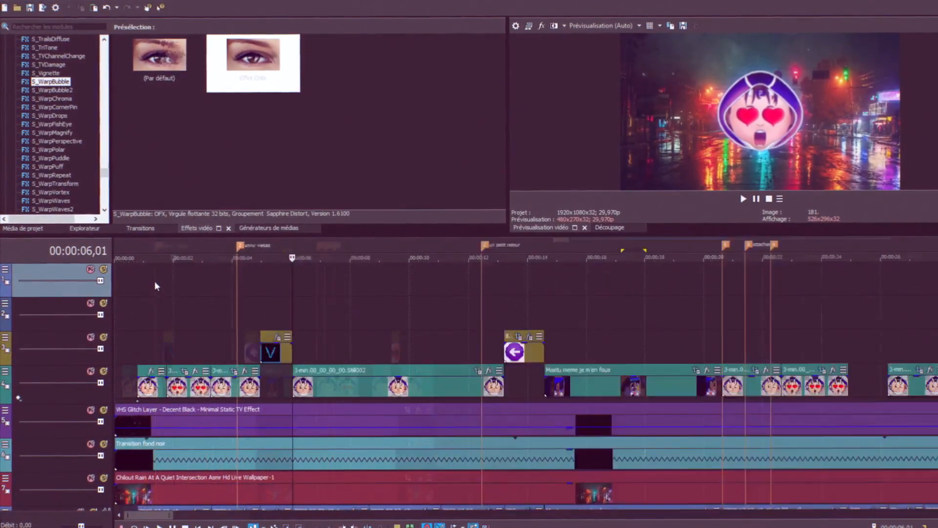
left_click(447, 275)
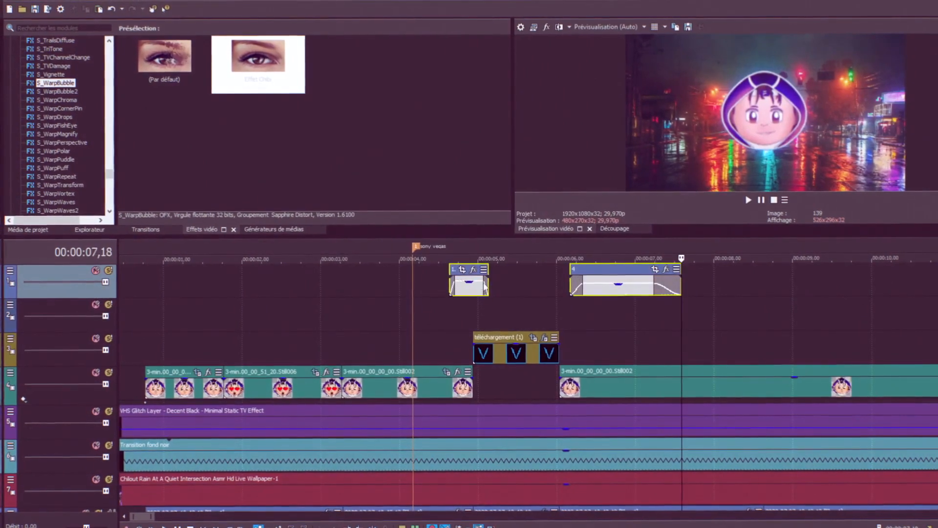
left_click(472, 314)
scroll(483, 280, "up", 5)
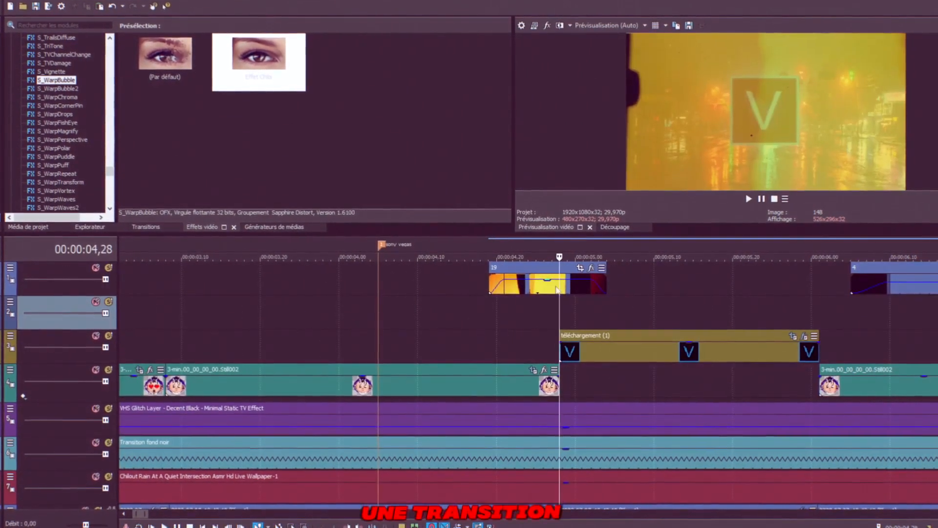
left_click_drag(561, 288, 575, 294)
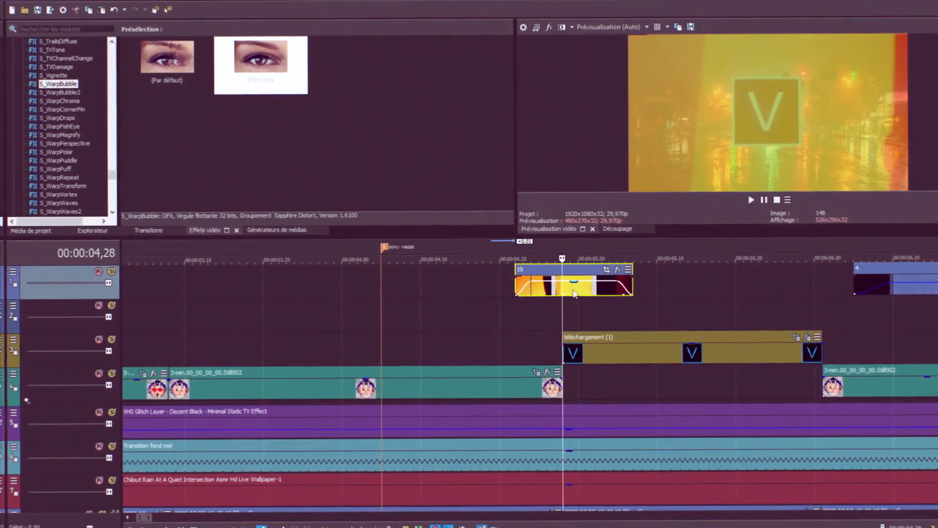
Set the first track's compositing mode to Écran so the light leaks blend over the picture.
left_click(14, 270)
mouse_move(117, 340)
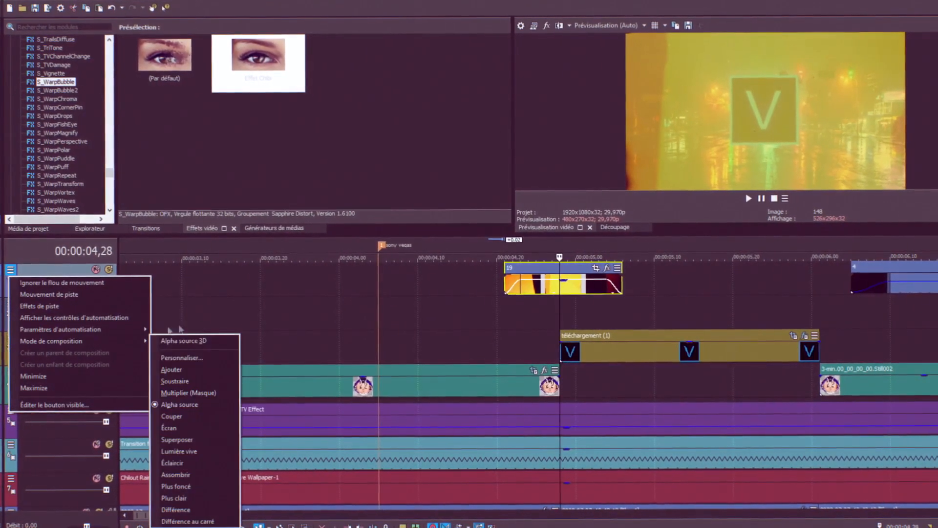
left_click(186, 427)
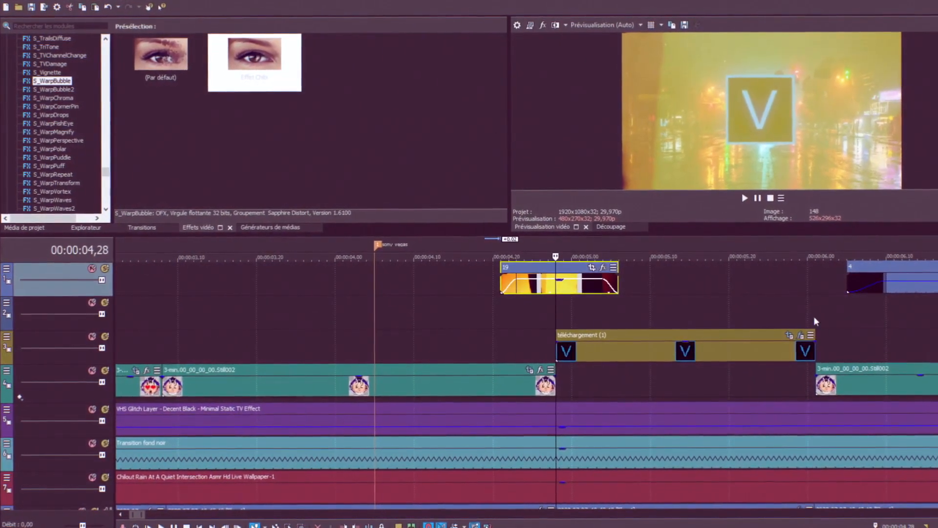
Move light-leak clip 4 earlier on the first track so it covers the end of the V icon.
left_click(817, 315)
left_click(931, 293)
left_click_drag(932, 291, 825, 289)
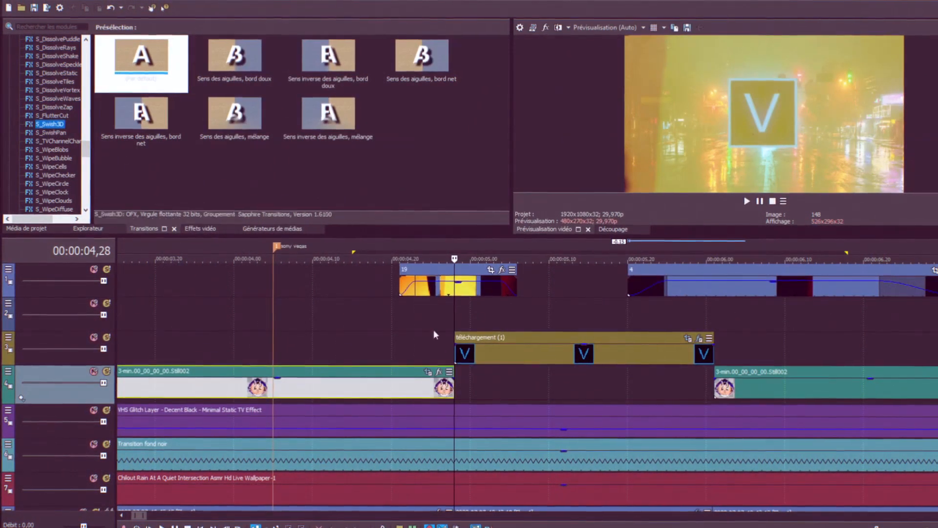
Fade out the character image before the V icon from 00:00:04,25 and apply the S_Swish3D transition to that fade.
left_click(453, 389)
scroll(454, 389, "up", 4)
key("Left")
key("Left")
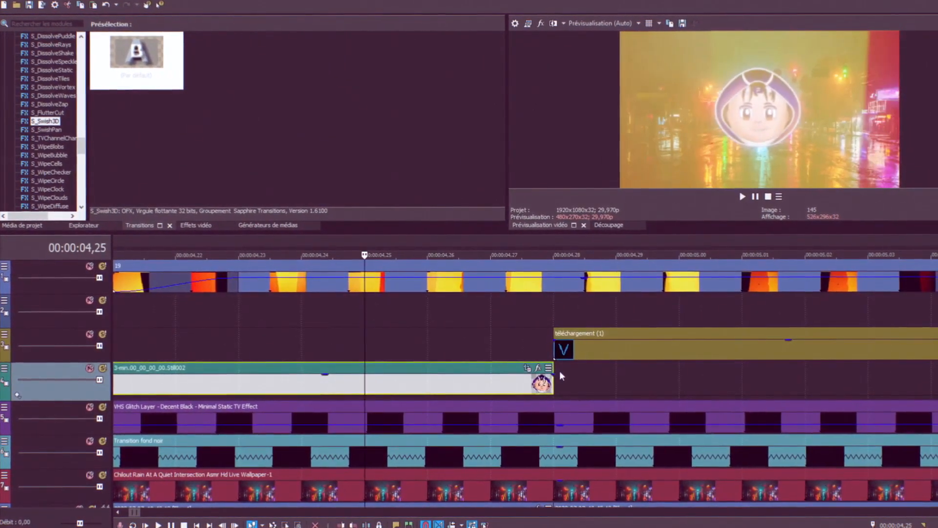
left_click_drag(552, 374, 362, 383)
left_click_drag(141, 63, 378, 461)
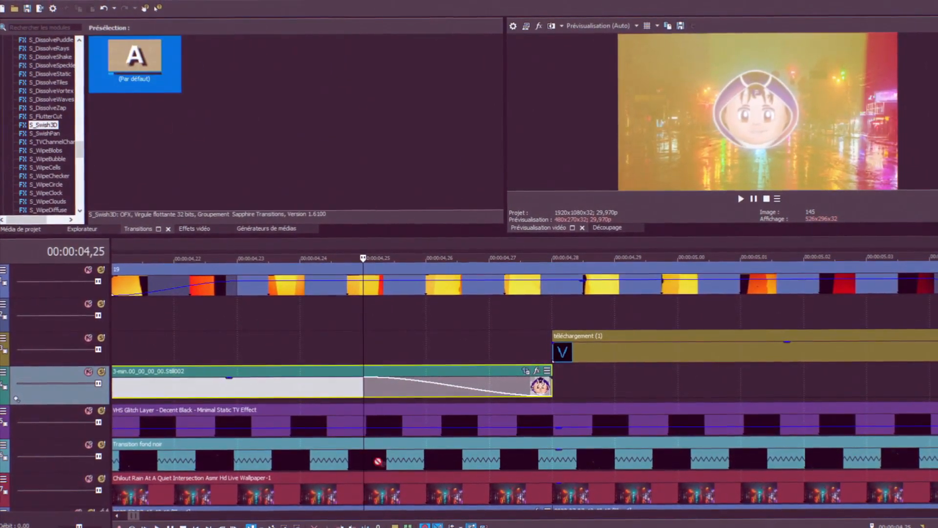
left_click_drag(450, 395, 450, 394)
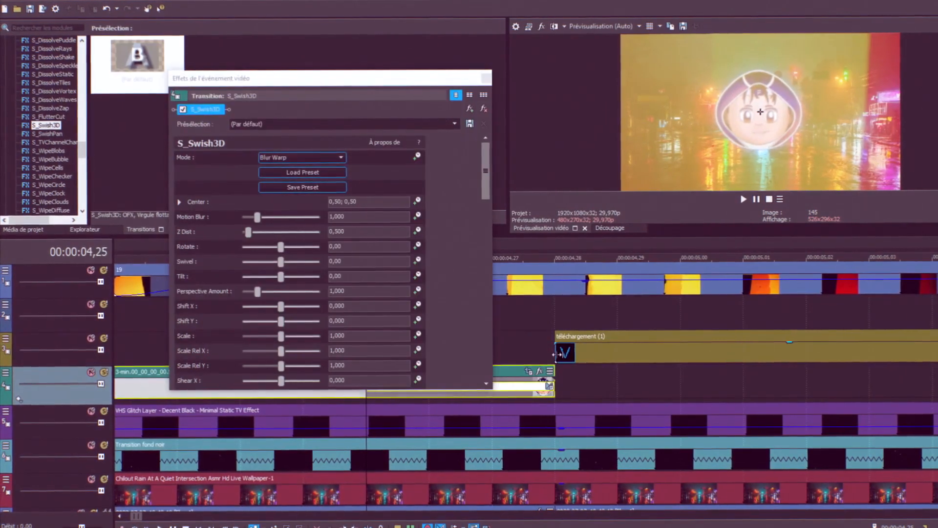
Fade in the V icon up to 00:00:05,03 with the S_Swish3D transition, and shrink the effects window clear of the timeline.
left_click(556, 353)
left_click_drag(557, 345, 874, 336)
left_click_drag(681, 366, 681, 361)
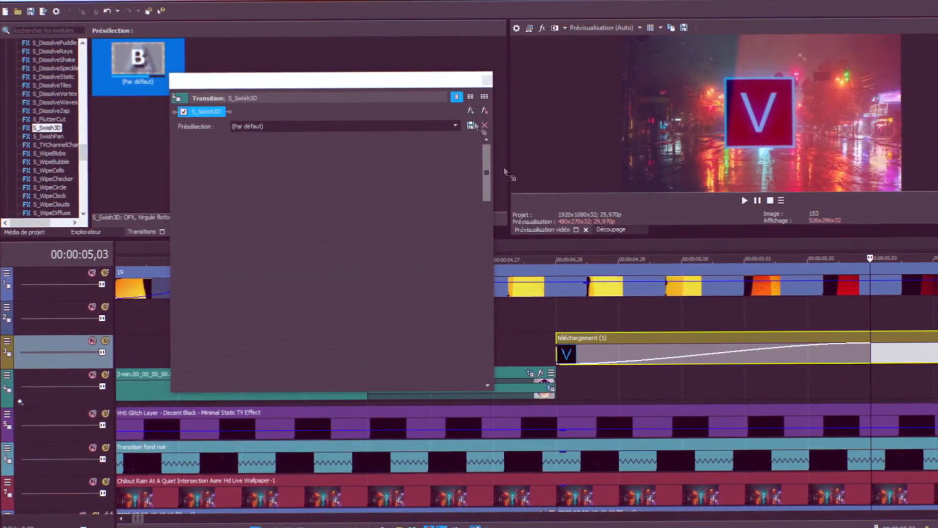
left_click_drag(493, 69, 411, 280)
left_click_drag(324, 289, 394, 78)
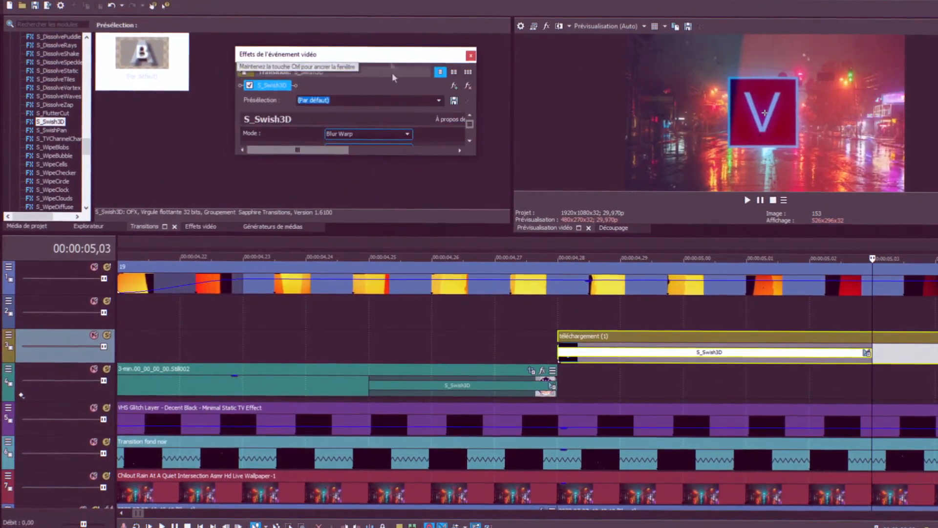
Extend the first character image's fade-out back to 00:00:04,23 and give the V icon a five-frame fade-out.
left_click(364, 371)
left_click_drag(368, 380, 241, 383)
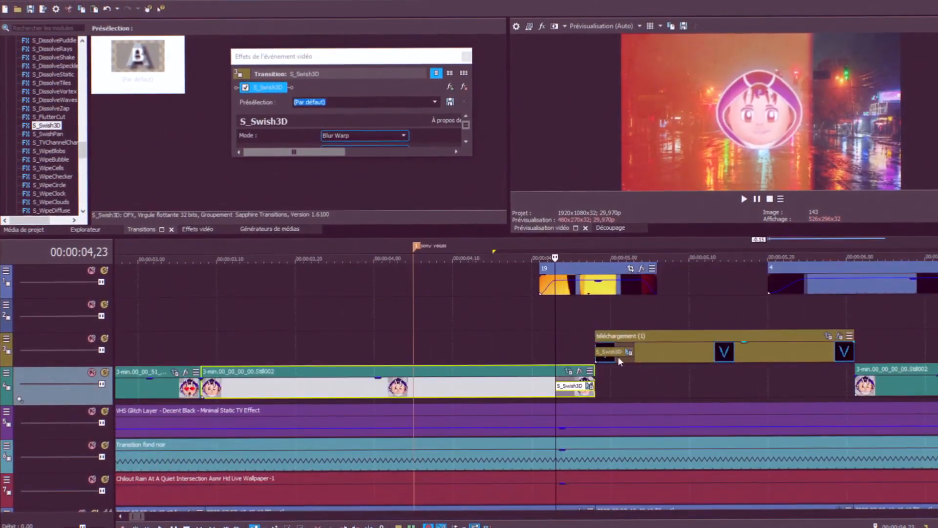
left_click_drag(617, 357, 441, 359)
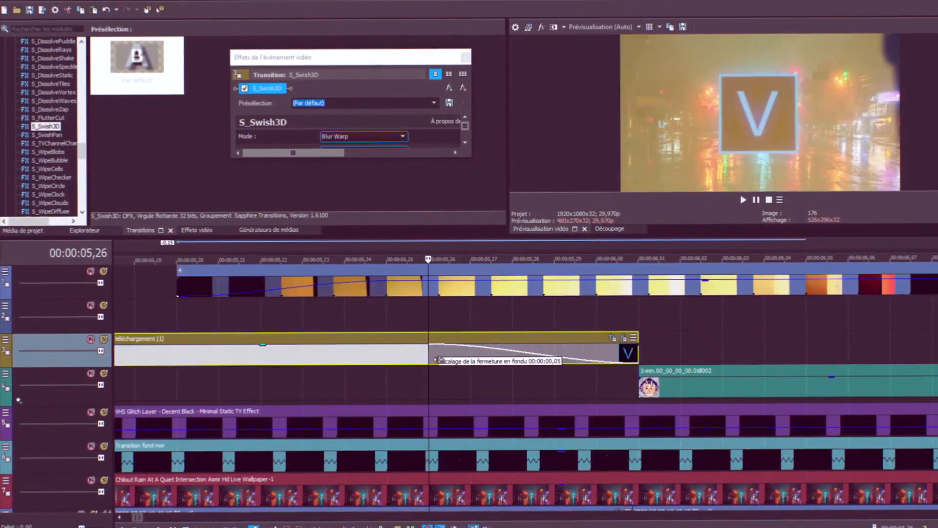
Give the character image that follows the V icon a fade-in starting at its first frame.
left_click(642, 389)
key("Right")
key("Right")
key("Right")
key("Right")
key("Right")
left_click_drag(639, 375, 756, 380)
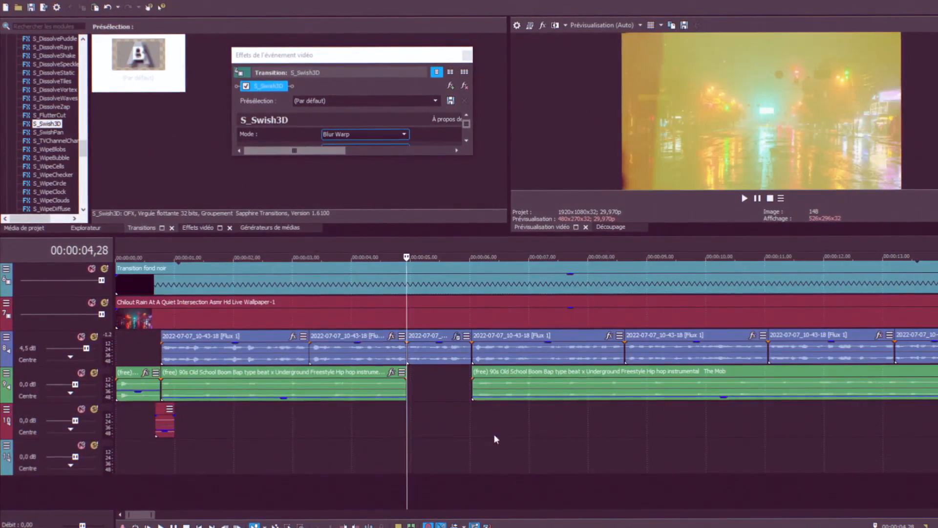
scroll(494, 434, "up", 2)
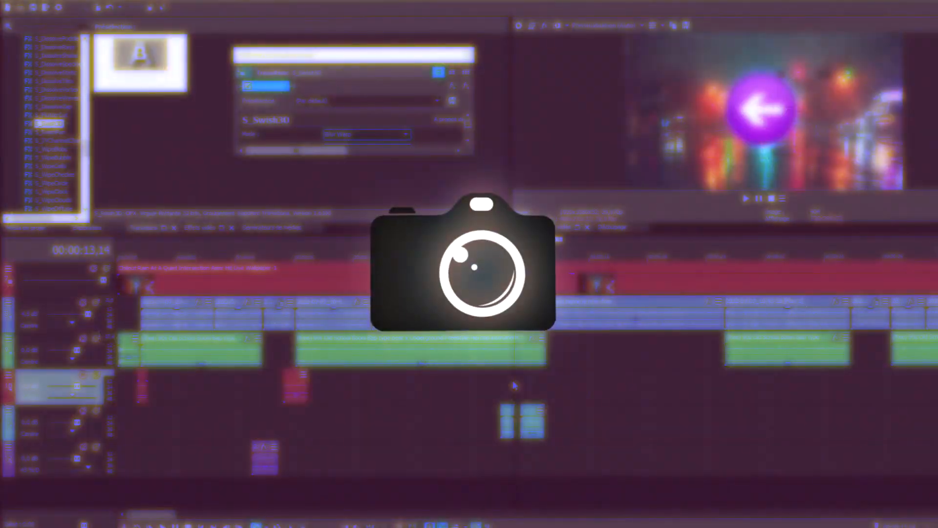
left_click(509, 385)
scroll(509, 386, "up", 8)
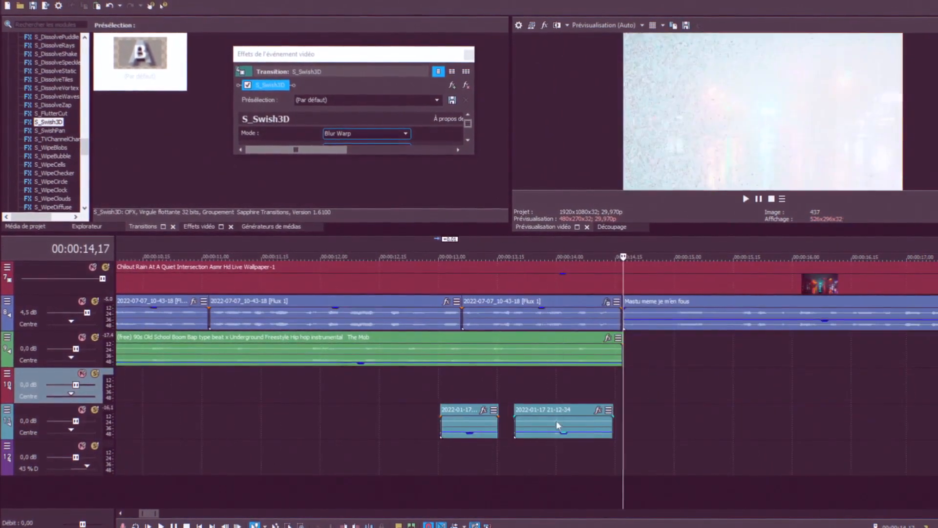
left_click_drag(556, 421, 627, 429)
left_click(562, 393)
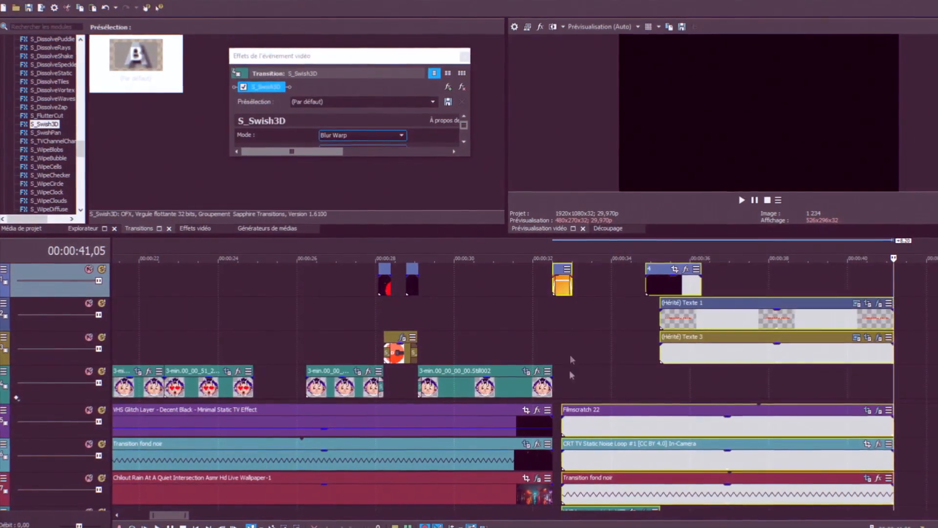
Move the whole selected title section, including Filmscratch 22 and both text events, back to start where the introduction ends.
left_click_drag(575, 432, 566, 432)
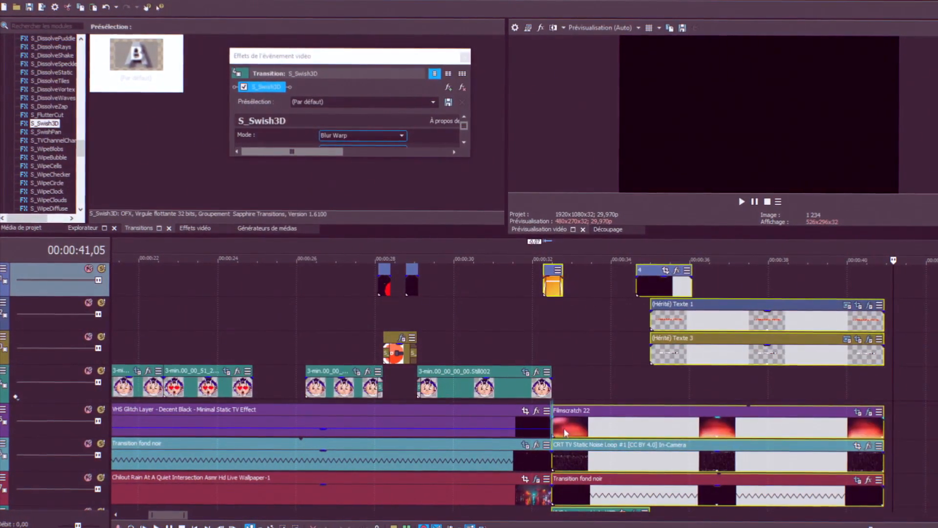
left_click(551, 350)
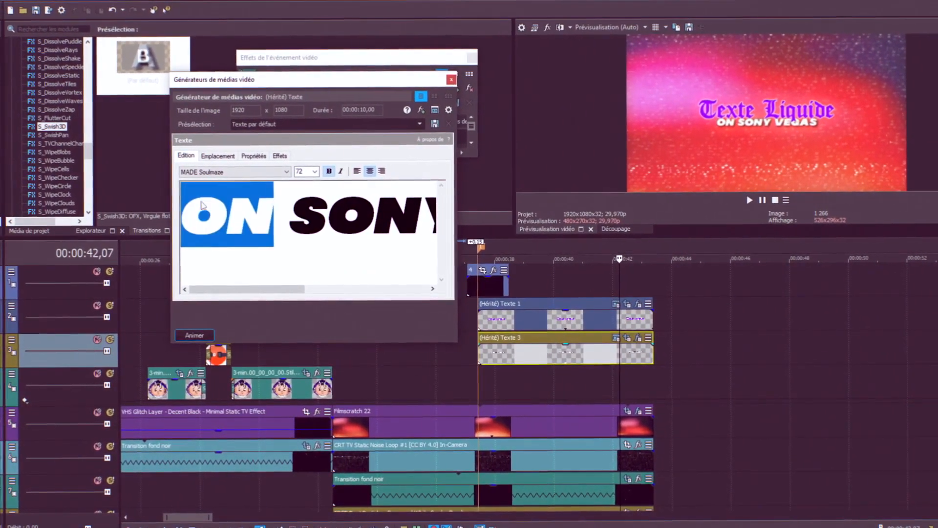
Replace "ON" with "SUR" in the title's second line and adjust that text's placement.
type("SUR")
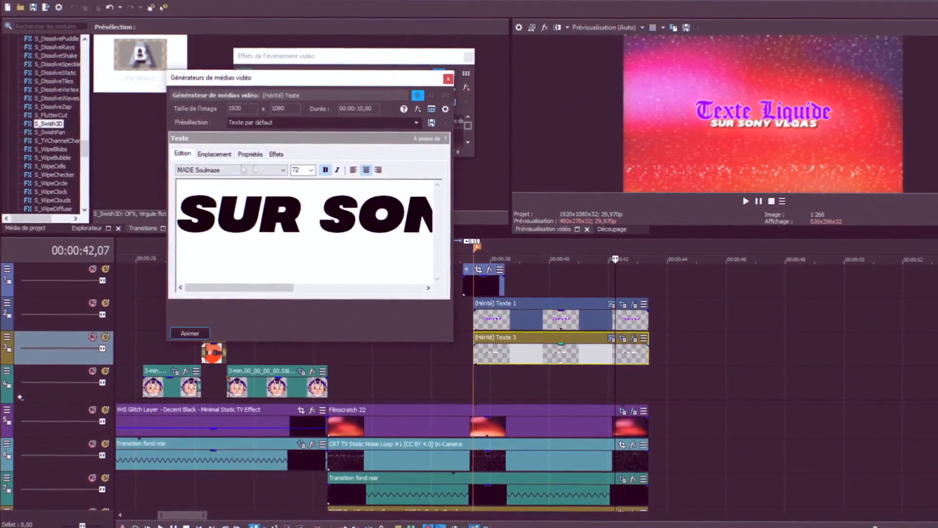
left_click(218, 155)
left_click_drag(242, 233, 240, 235)
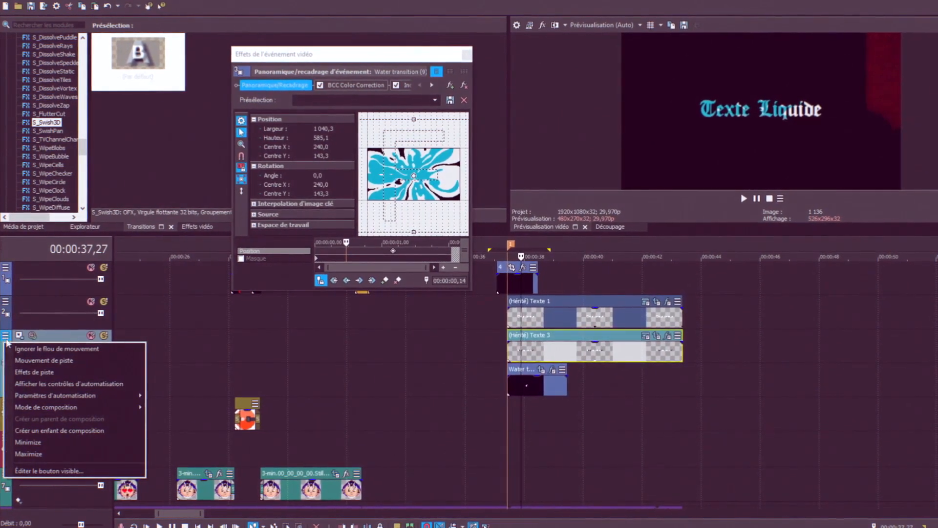
Make the Texte 3 track a compositing child of the Texte 1 track.
left_click(61, 430)
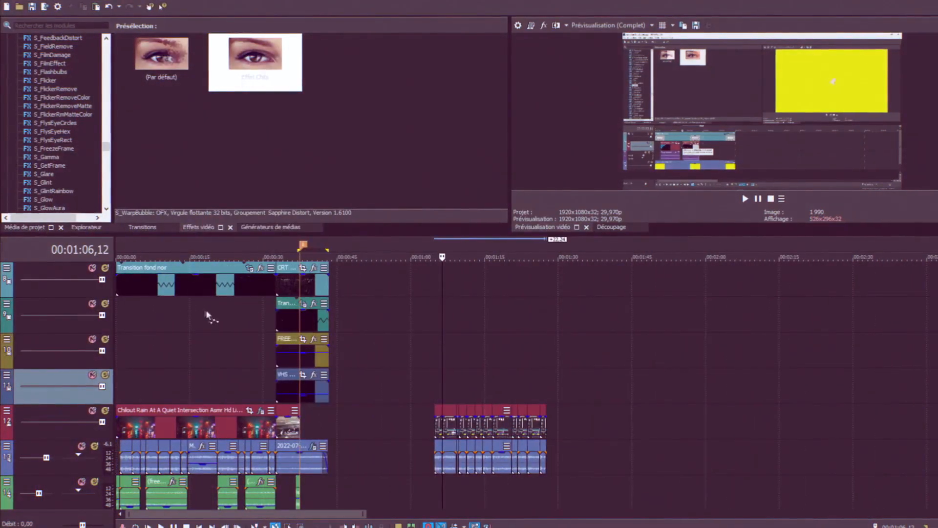
Paste the VHS Glitch Layer and Transition fond noir overlays at the start of the screen-recording section and trim both to its end.
left_click_drag(186, 257, 197, 322)
left_click(433, 423)
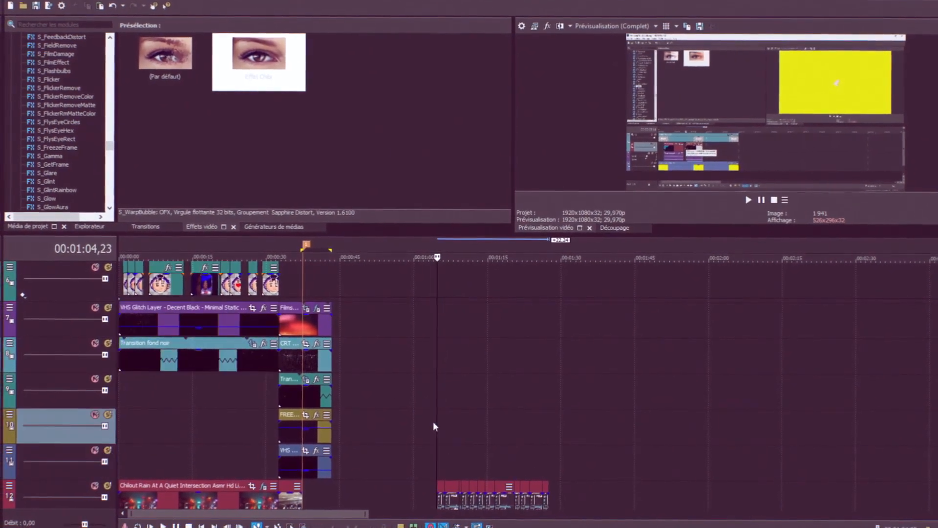
key("ctrl+v")
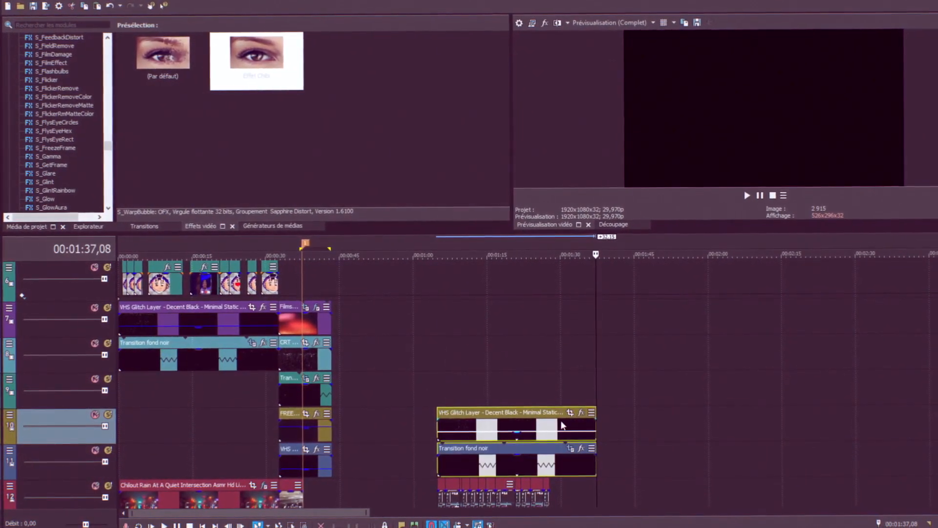
key("s")
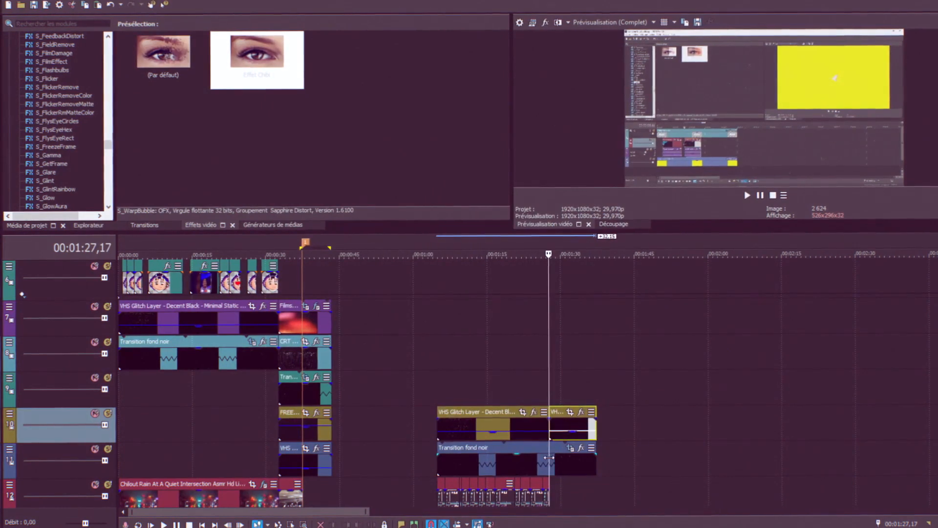
key("Delete")
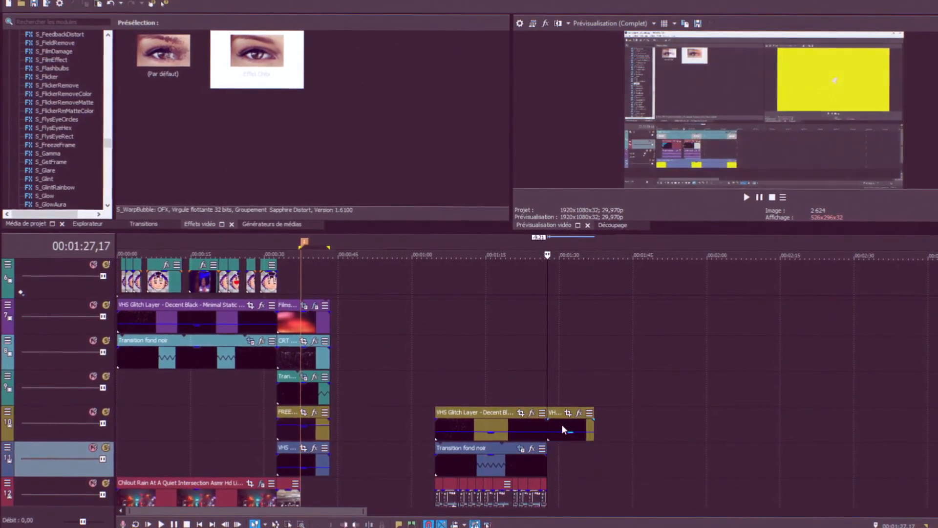
left_click(564, 425)
key("Delete")
Add short fade-ins to the VHS Glitch Layer and Transition fond noir overlays at the start of the screen recording.
left_click(435, 427)
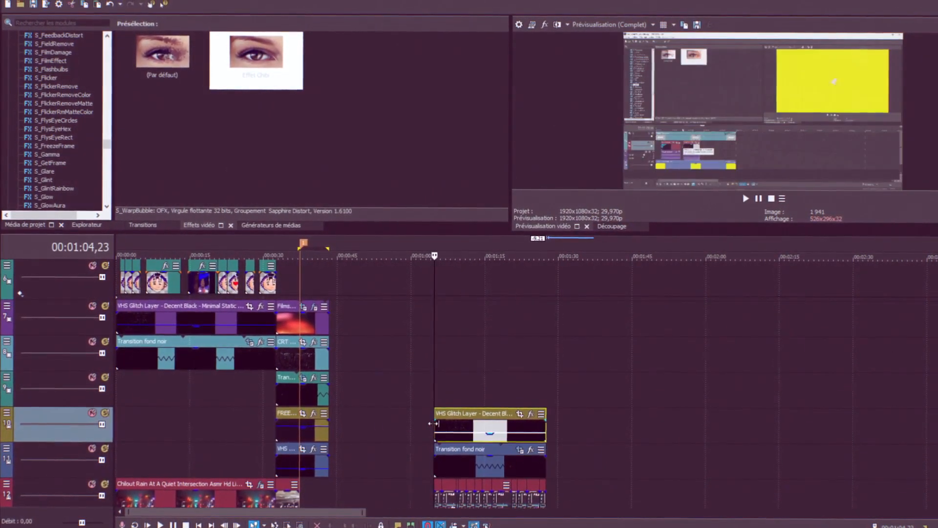
scroll(436, 428, "up", 6)
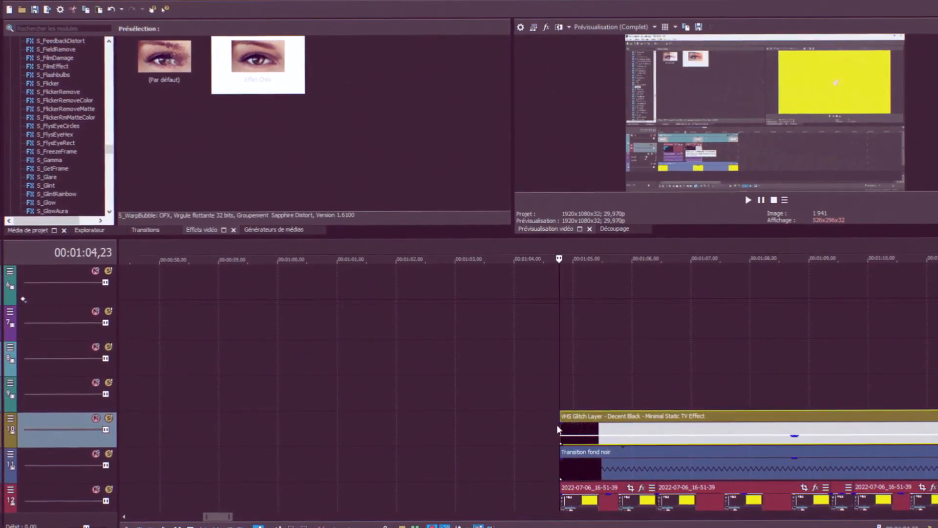
left_click_drag(558, 424, 569, 427)
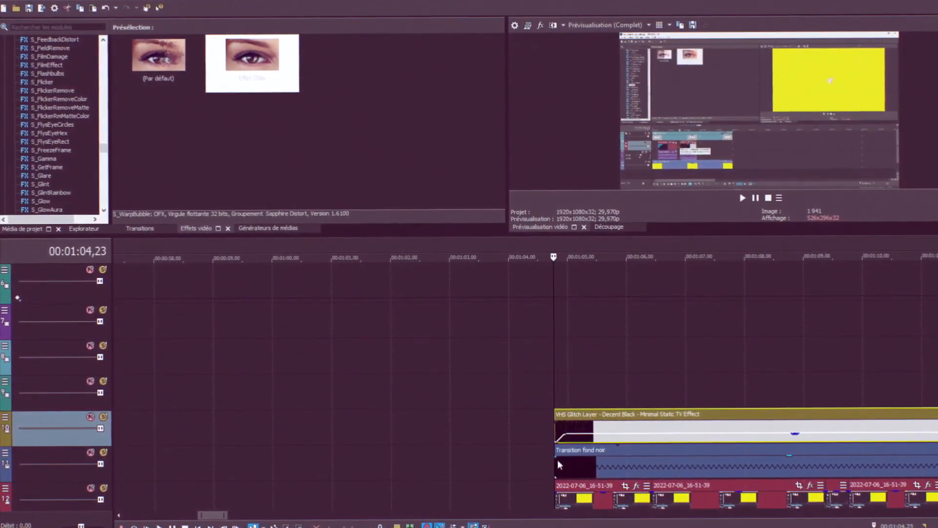
left_click_drag(556, 459, 565, 461)
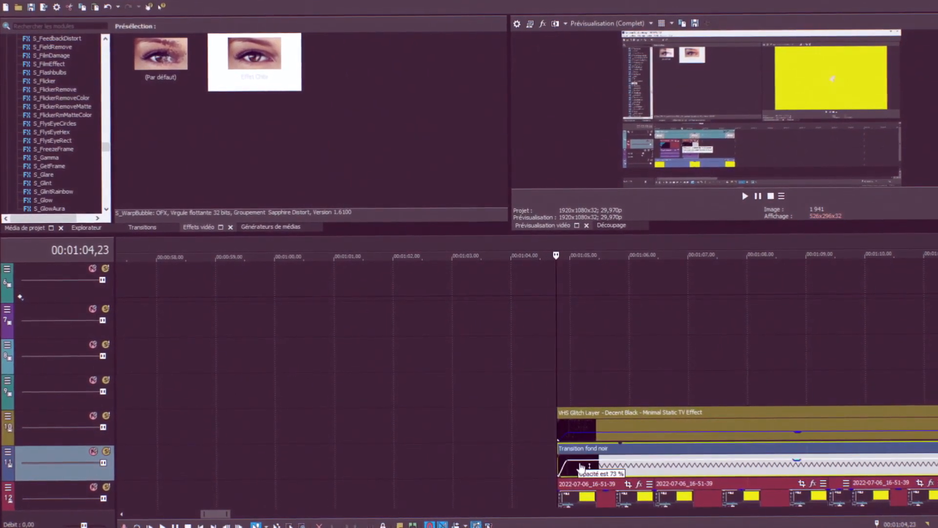
key("space")
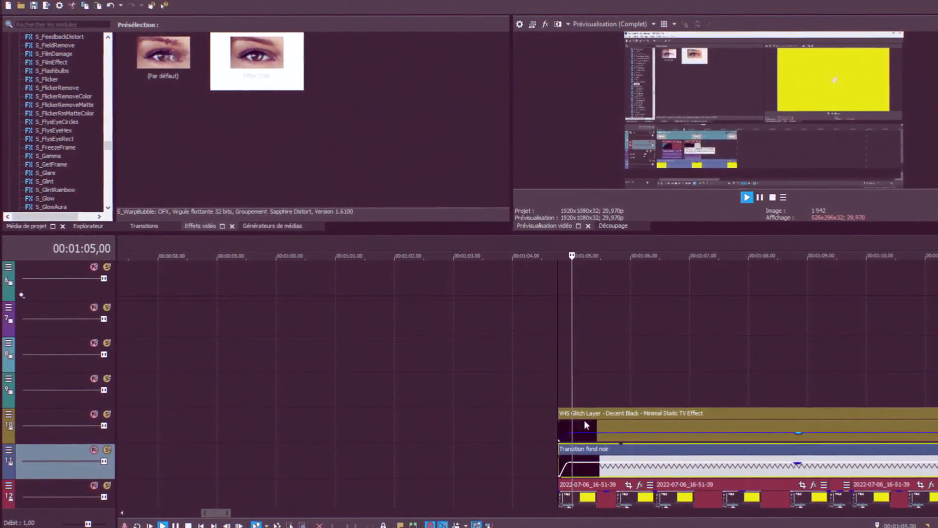
Extend the last 3-min.00_00_00_00.Still002 head clip to the end of the VHS Glitch Layer overlay.
scroll(515, 394, "down", 8)
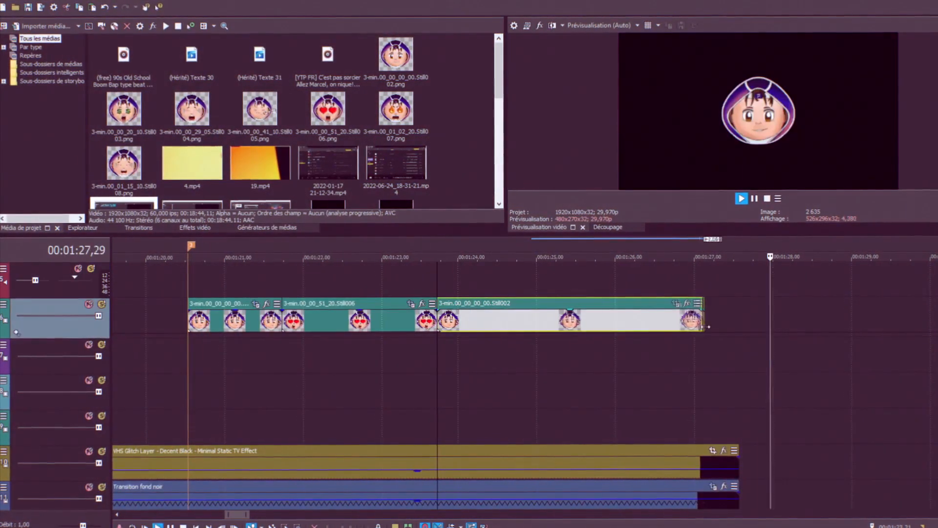
left_click_drag(702, 317, 741, 317)
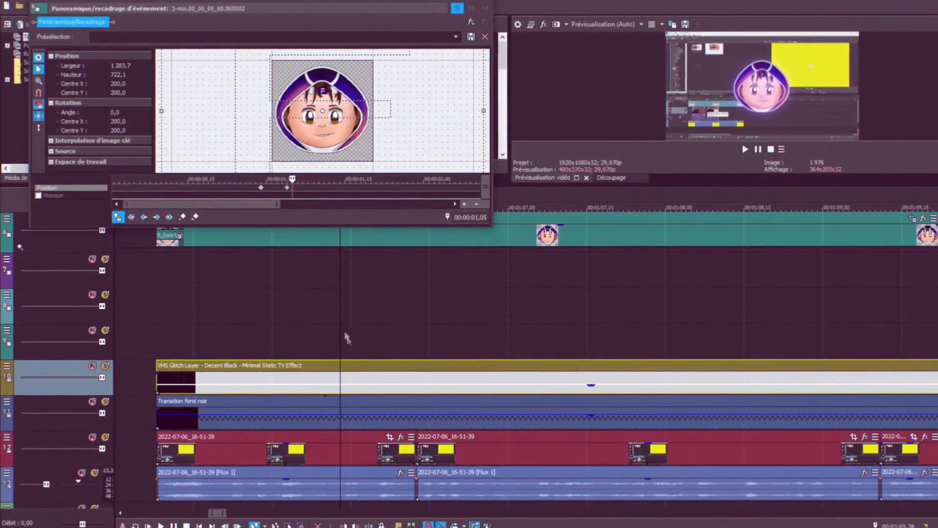
left_click(300, 317)
key("space")
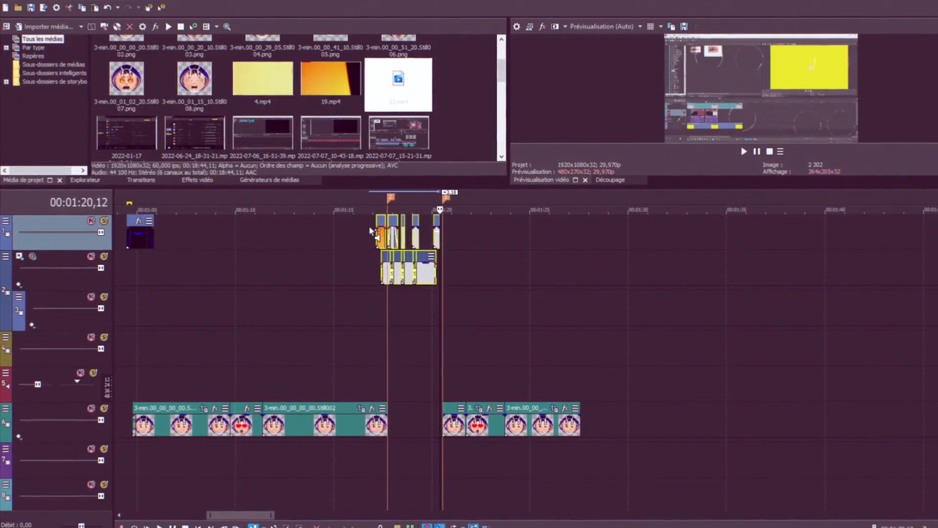
Align the green-screen and icon sequence with the gap between the head clips and move its clips down to track 4.
scroll(436, 322, "up", 8)
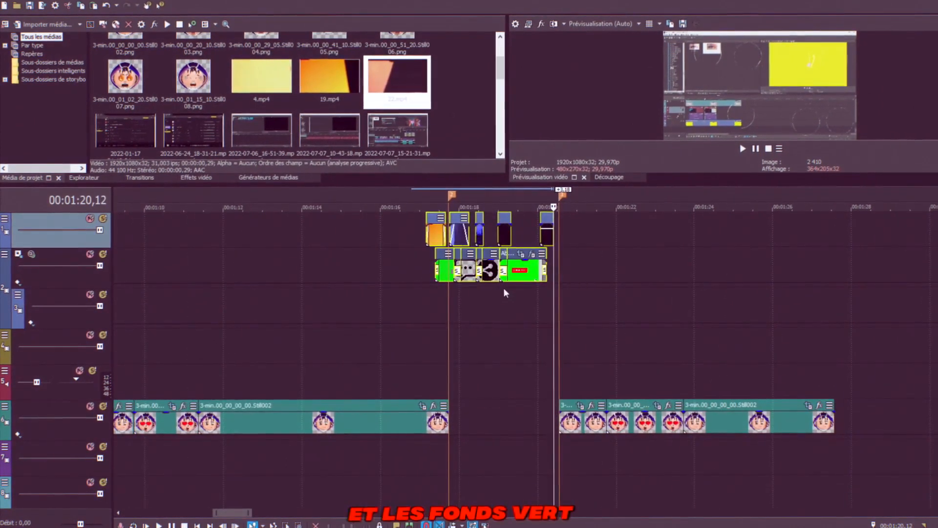
left_click_drag(223, 278, 264, 279)
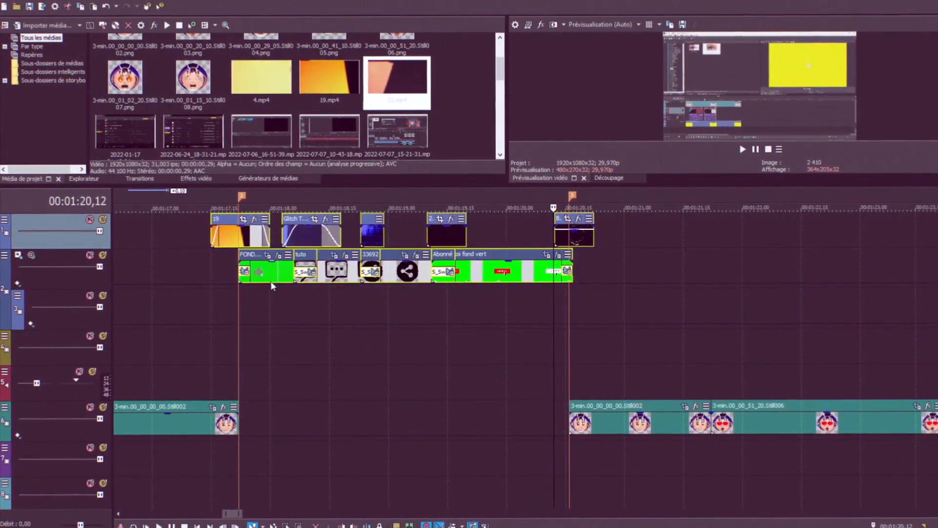
left_click(273, 280)
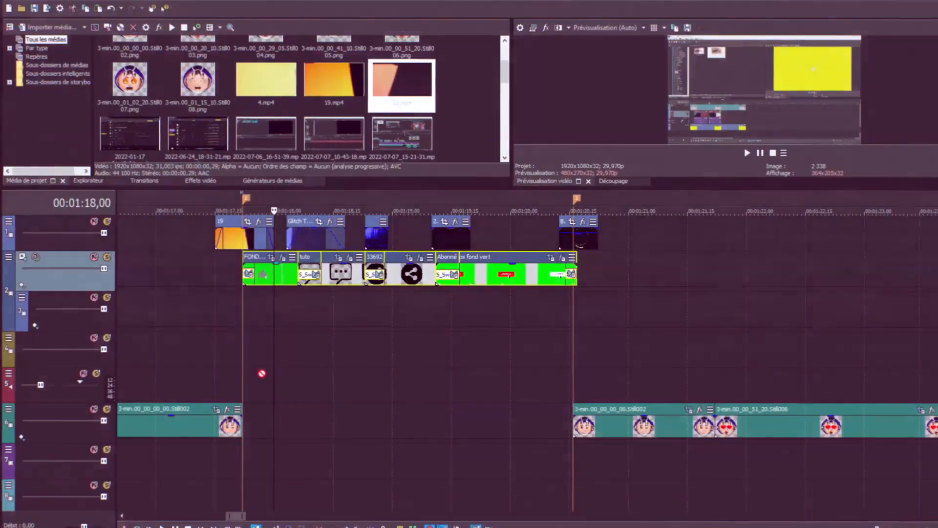
left_click_drag(261, 373, 260, 351)
left_click(241, 387)
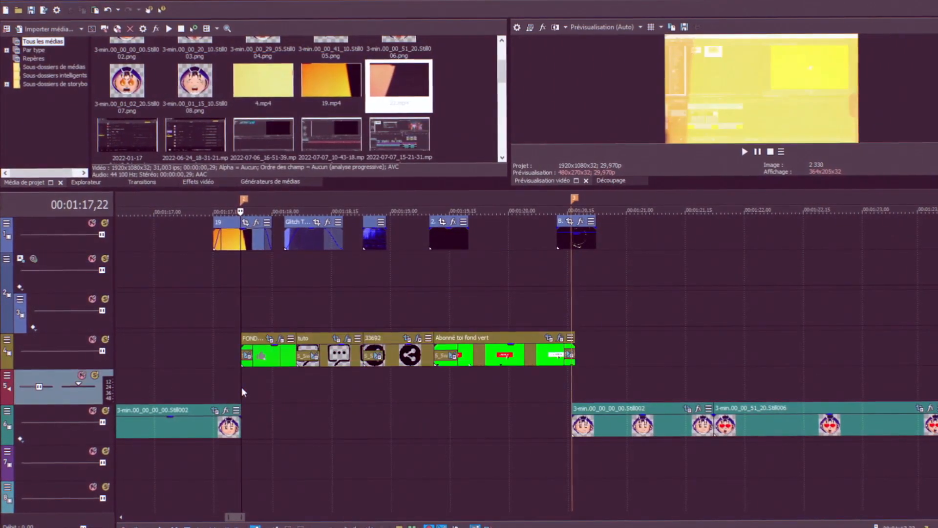
Delete the empty audio track 5 above the head-clip track.
scroll(242, 387, "down", 10)
scroll(244, 387, "down", 3)
scroll(245, 387, "up", 3)
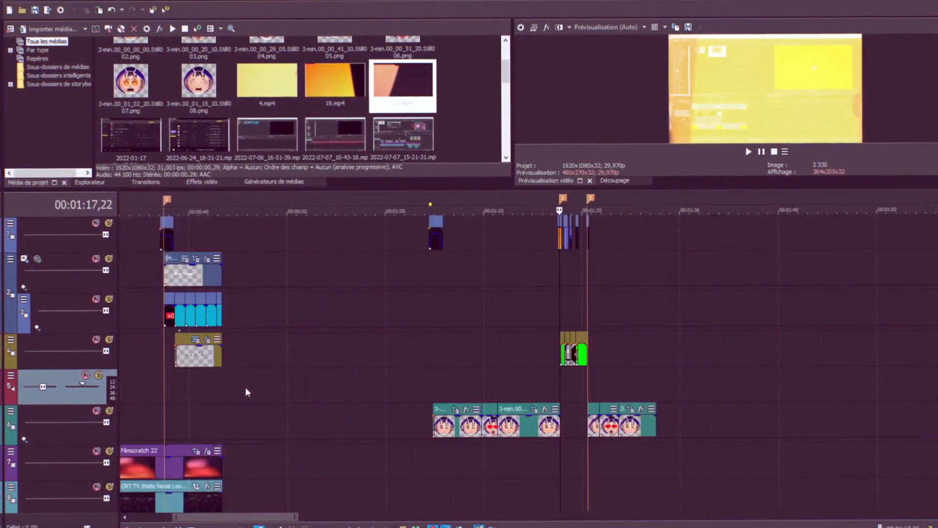
right_click(491, 379)
left_click(541, 298)
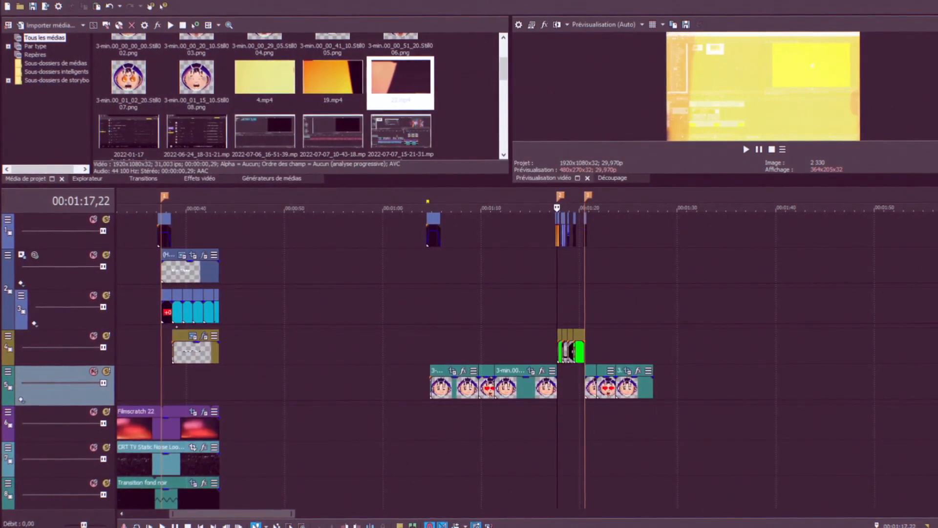
Move the short sound effect that starts with the FOND VERT clip further along, under the tuto clip.
scroll(488, 362, "down", 10)
scroll(848, 439, "up", 5)
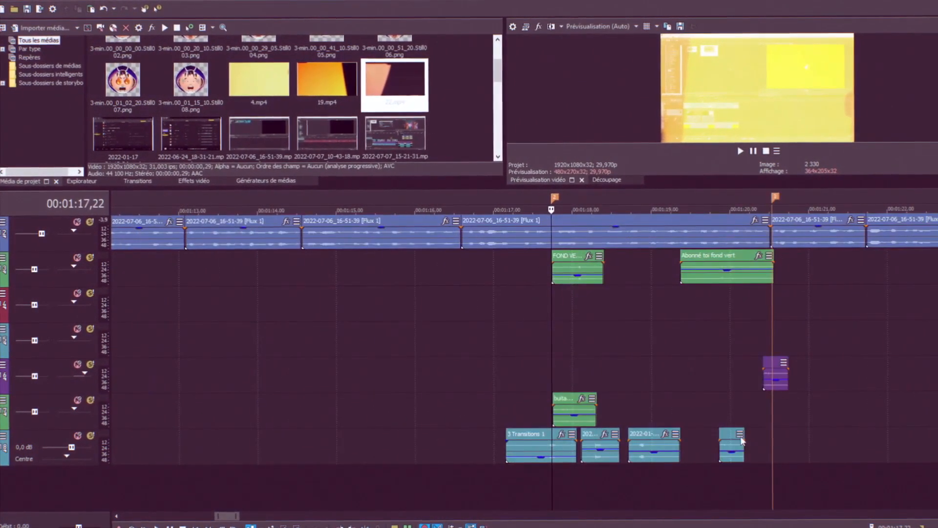
left_click_drag(554, 403, 618, 402)
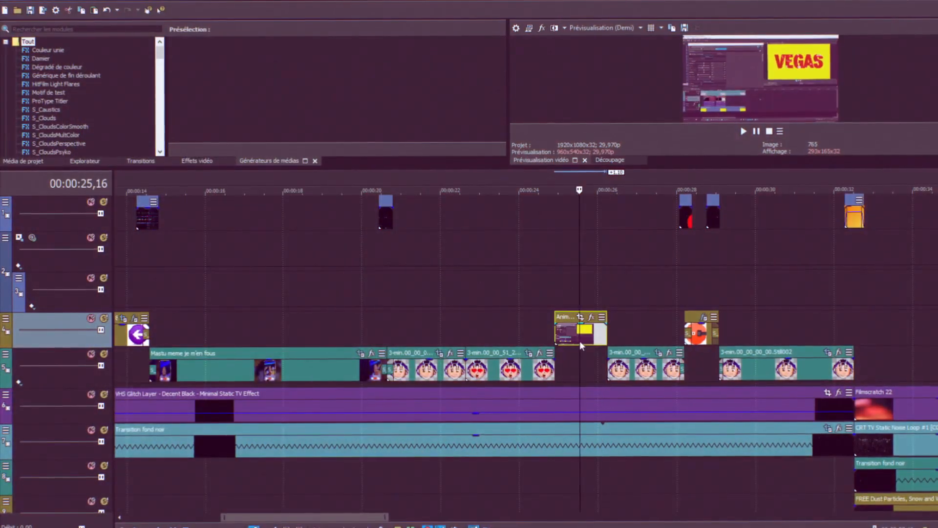
Extend the end of the Animation Texte Liquide clip in the introduction to the start of the following head clip.
scroll(579, 341, "up", 3)
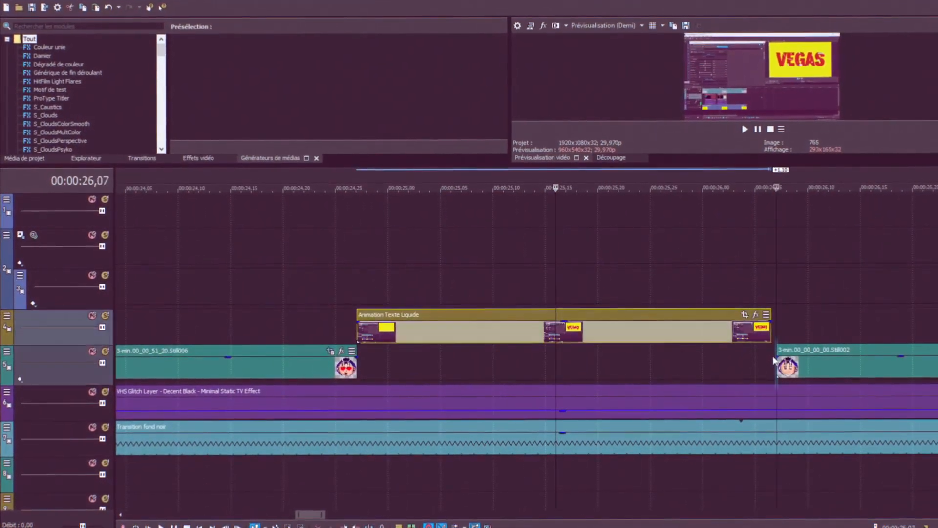
left_click(775, 360)
left_click_drag(770, 332, 777, 331)
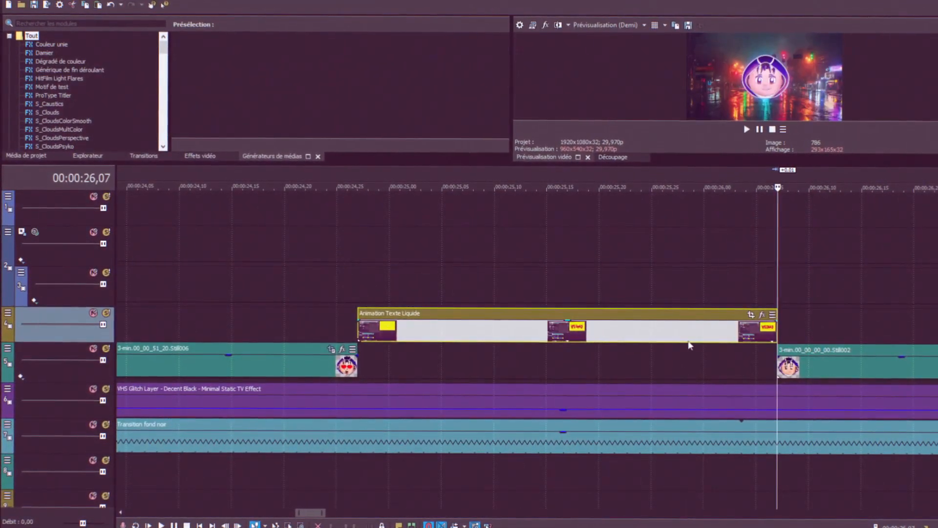
Reduce the Animation Texte Liquide clip within the frame and set up S_Swish3D fades at its cut to the head clip.
left_click(752, 314)
left_click_drag(430, 331, 430, 362)
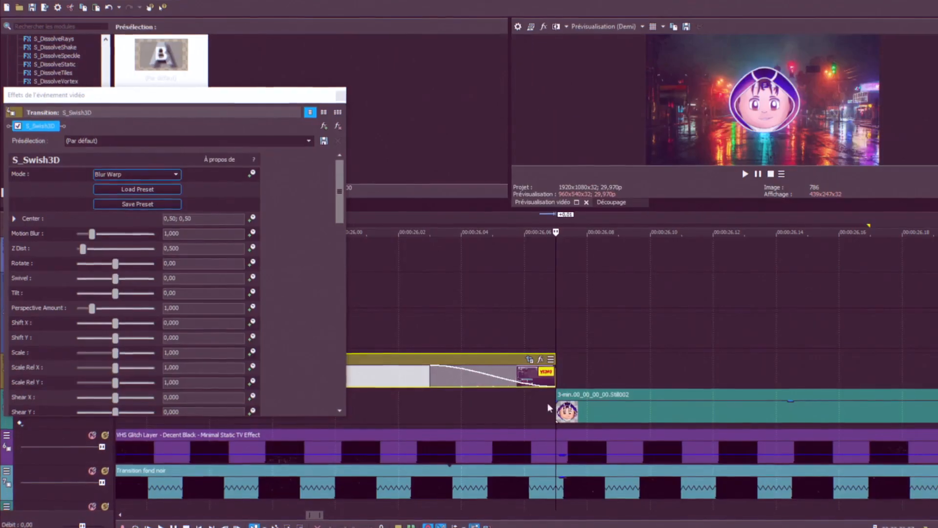
left_click_drag(557, 401, 651, 407)
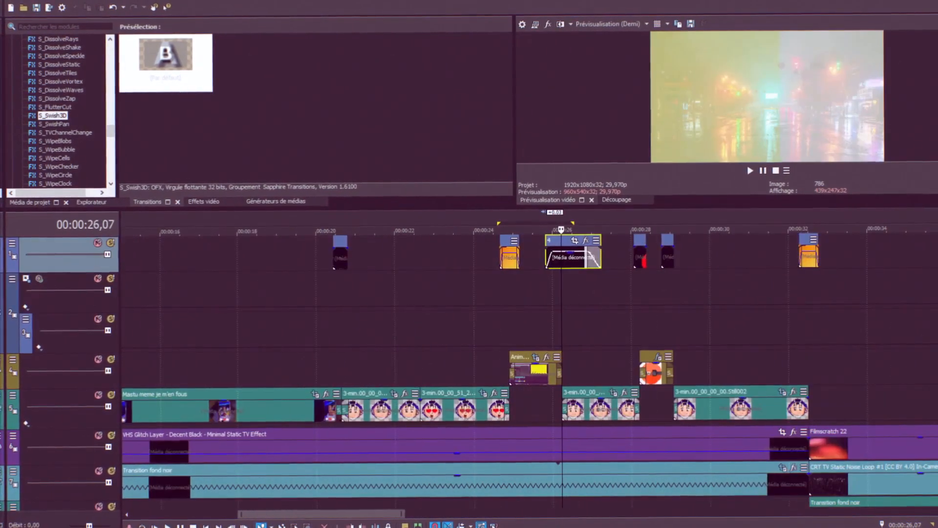
Paste the 3 Transitions 1 sound effect near the end of the Animation Texte Liquide clip and align it with the light leak's start.
scroll(528, 371, "down", 10)
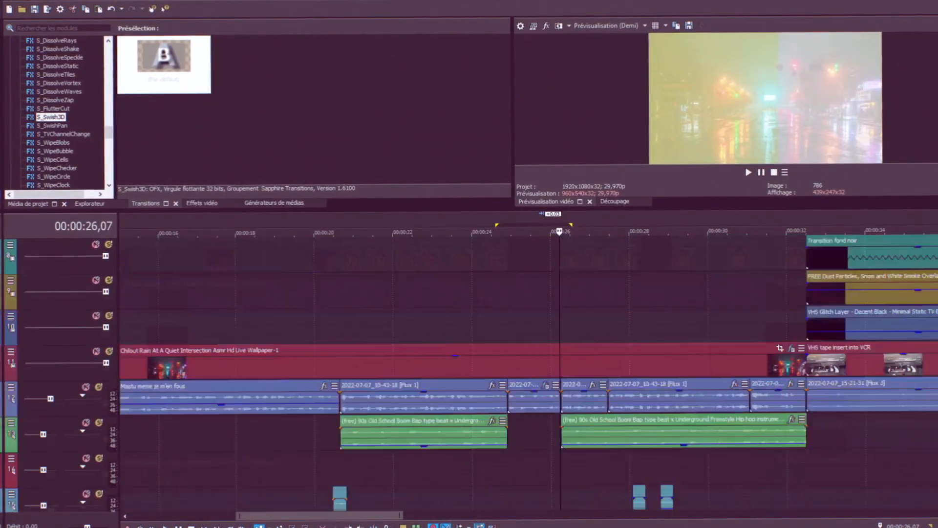
scroll(579, 427, "up", 4)
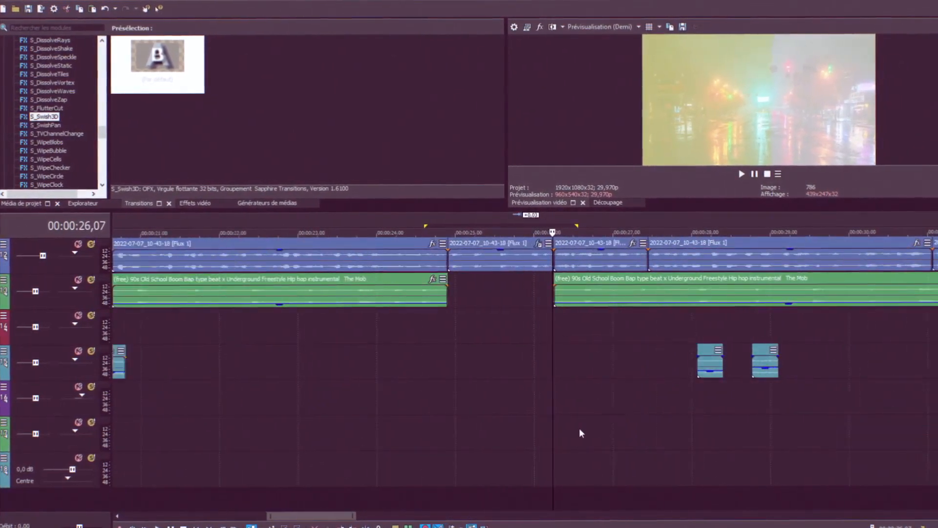
left_click(529, 359)
key("ctrl+v")
left_click(556, 333)
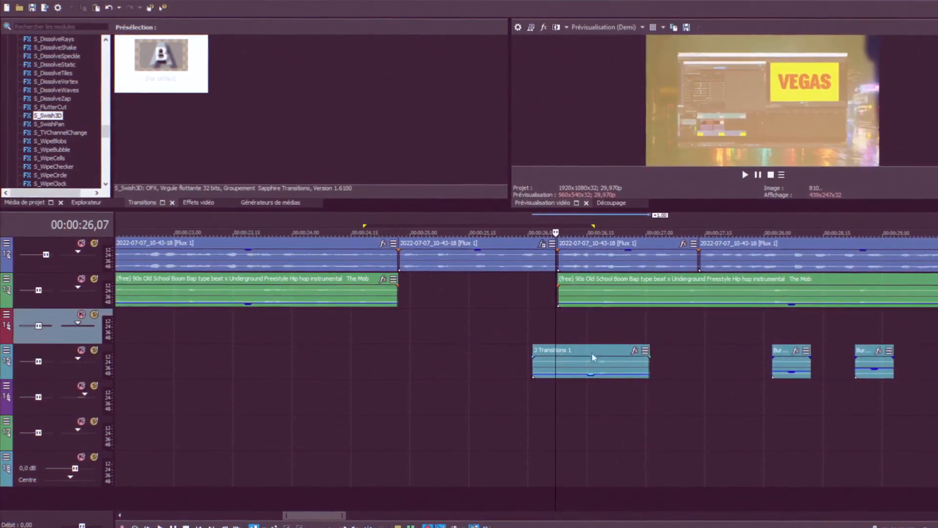
left_click_drag(592, 357, 565, 357)
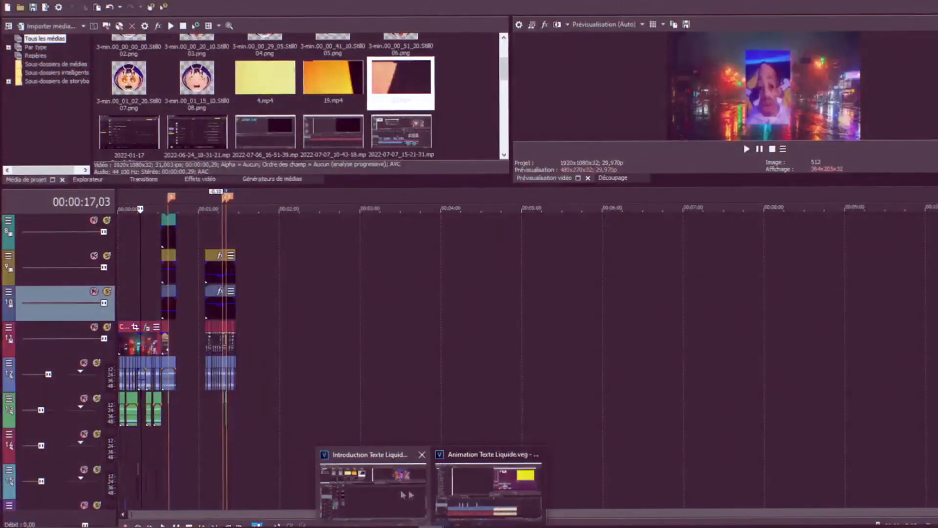
Switch to the Animation Texte Liquide.veg project and extend the time selection from its end back to the timeline start.
mouse_move(484, 491)
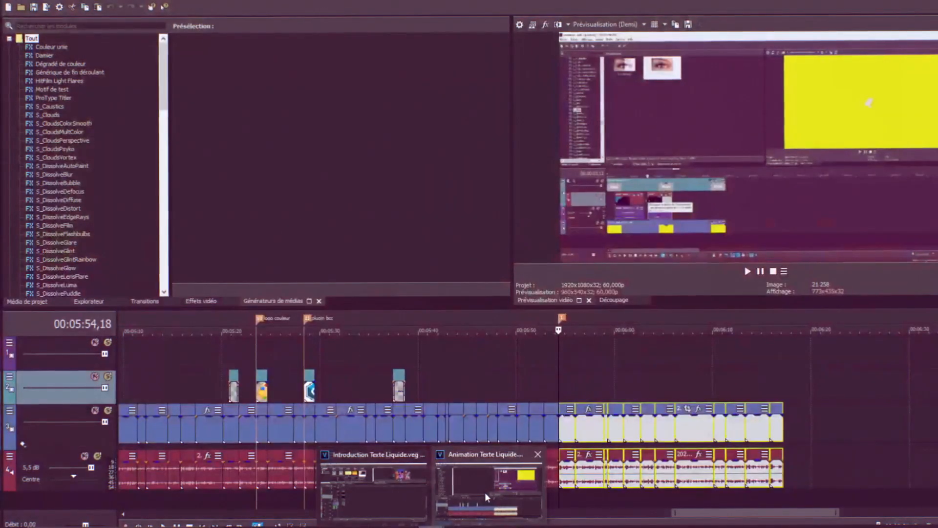
left_click(486, 494)
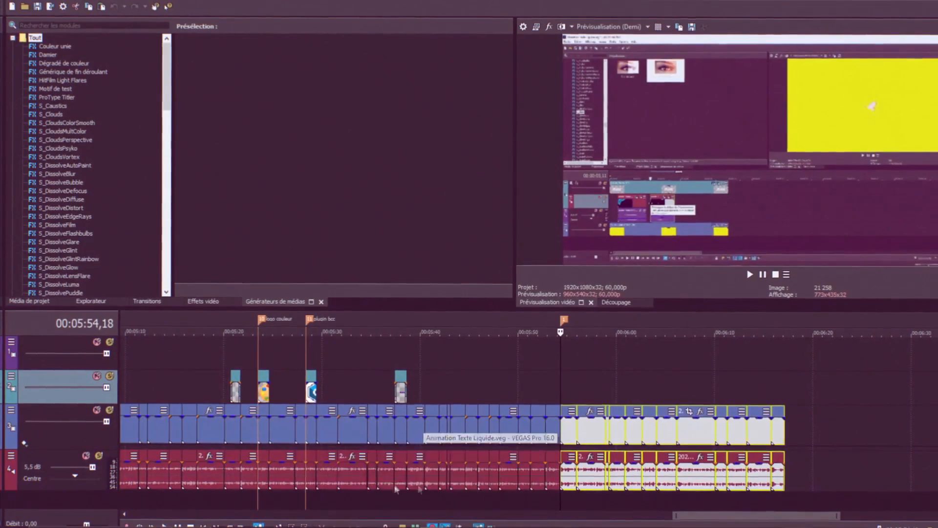
scroll(269, 361, "down", 5)
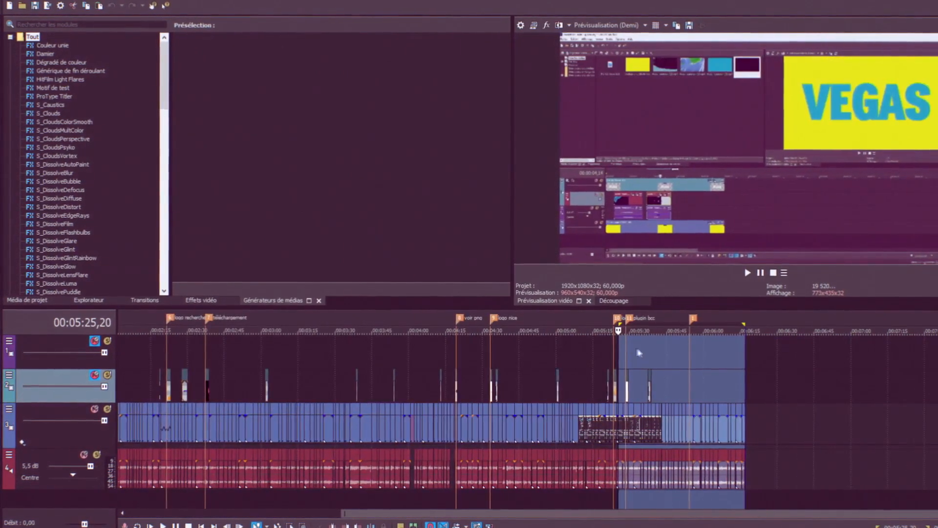
left_click_drag(618, 360, 190, 365)
left_click_drag(82, 369, 79, 373)
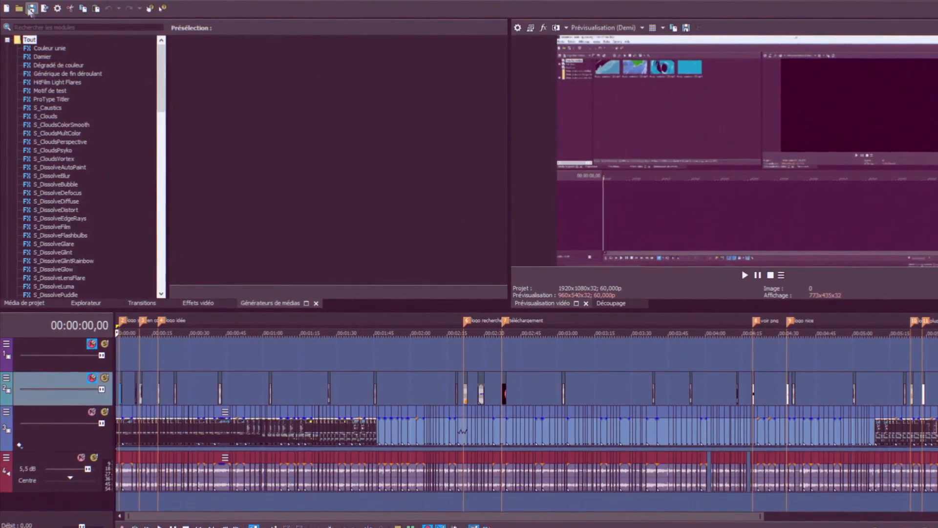
Render Animation Texte Liquide.mp4 as Sony AVC/MVC with a customised Internet 1920x1080-30p template at 59.940 fps.
left_click(12, 16)
left_click(43, 93)
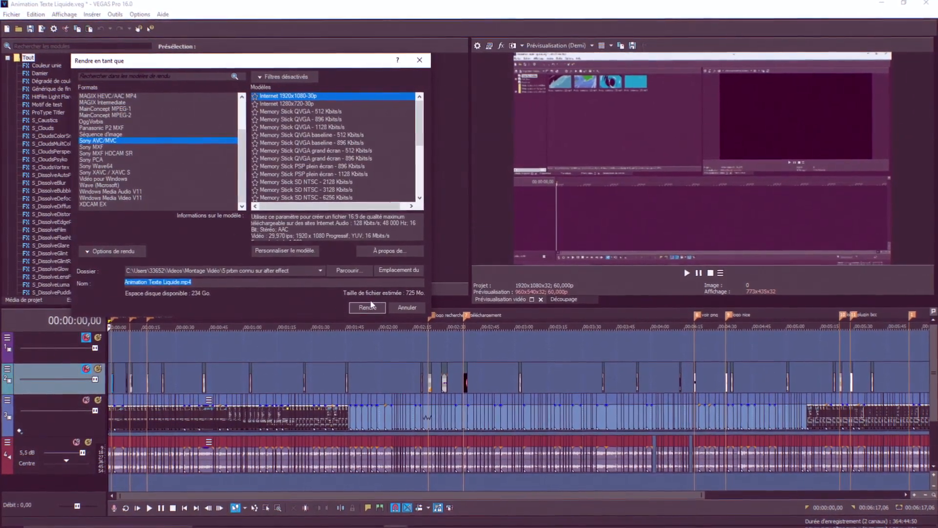
left_click(299, 251)
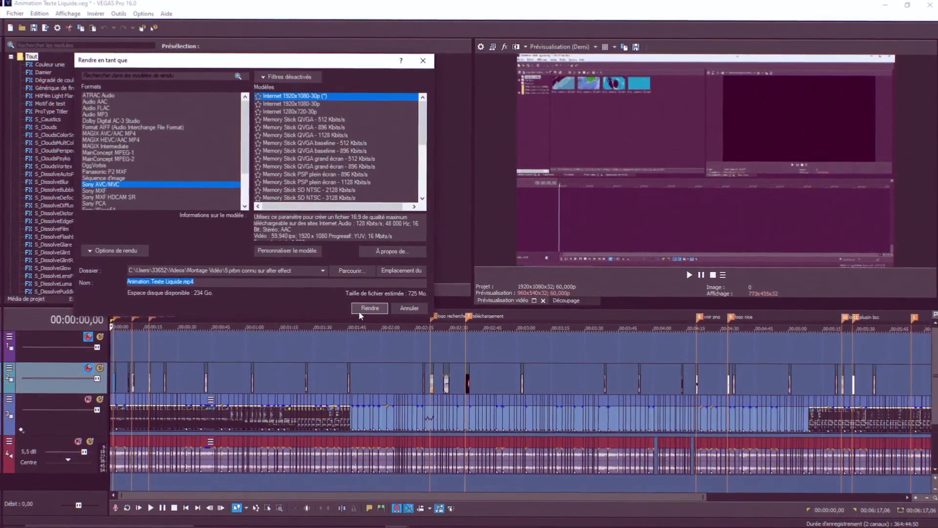
left_click(360, 311)
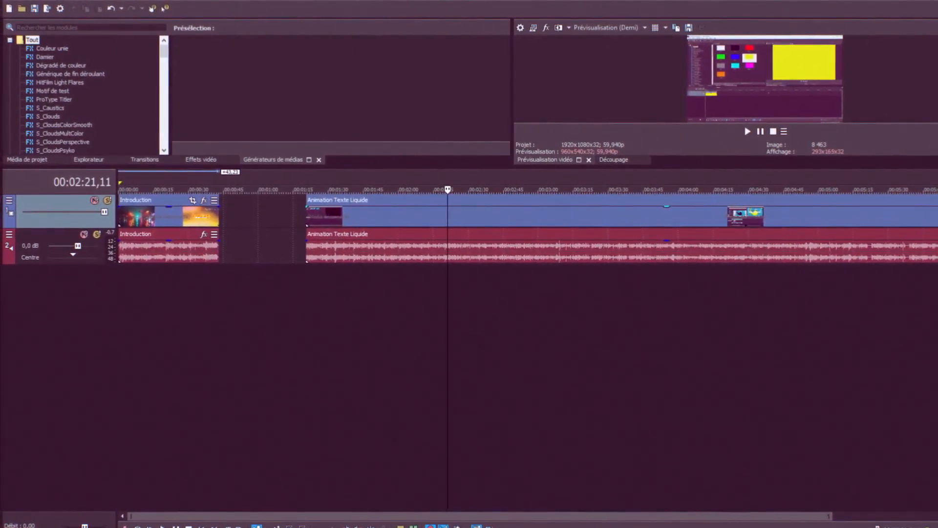
Select the overlay clips along the second track of the screen-recording project for reuse in the final assembly.
left_click_drag(827, 248, 162, 289)
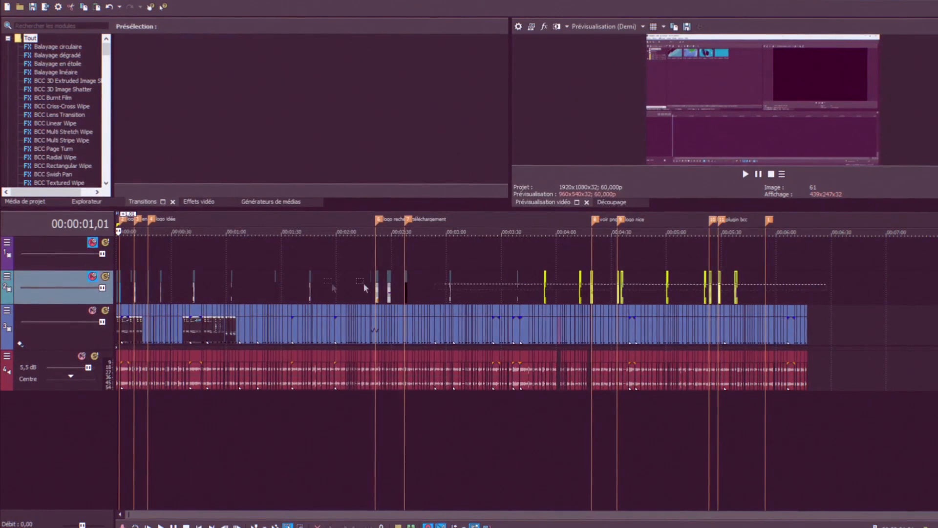
left_click_drag(83, 240, 57, 226)
key("ctrl+d")
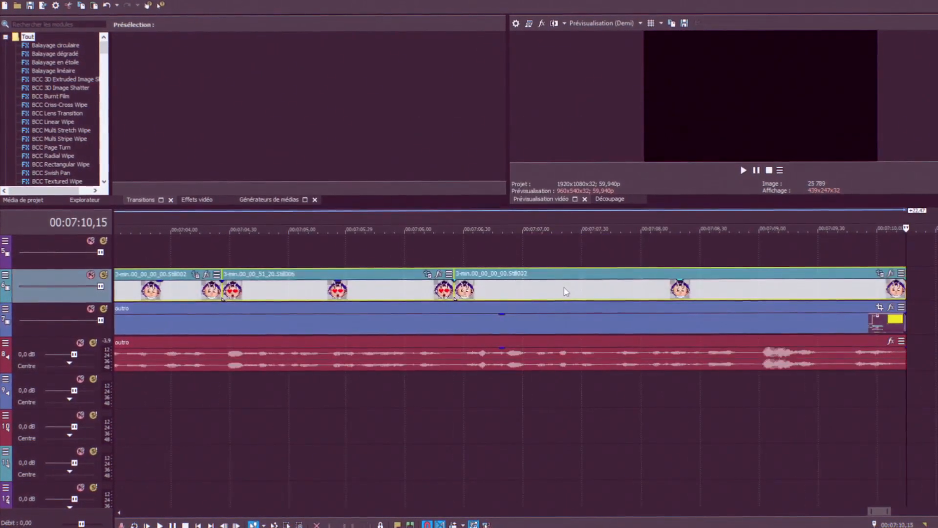
Adjust the timing of the head-sticker overlays above the outro clip in the final assembly.
scroll(564, 287, "down", 3)
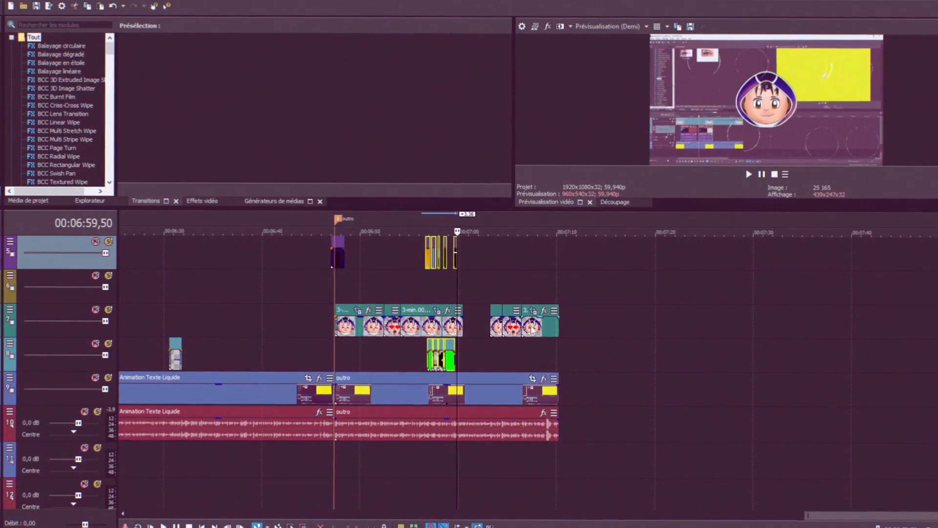
scroll(429, 249, "up", 5)
left_click_drag(561, 345, 607, 345)
scroll(650, 337, "up", 6)
left_click(693, 328)
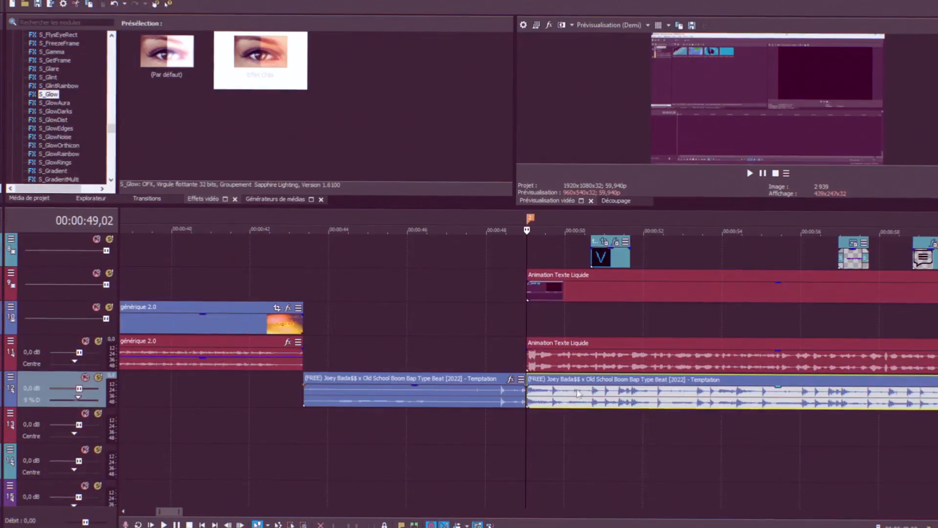
Lower the gain of the Temptation beat under the start of Animation Texte Liquide and play back the mix.
left_click_drag(578, 389, 578, 405)
key("space")
left_click_drag(551, 388, 551, 407)
key("space")
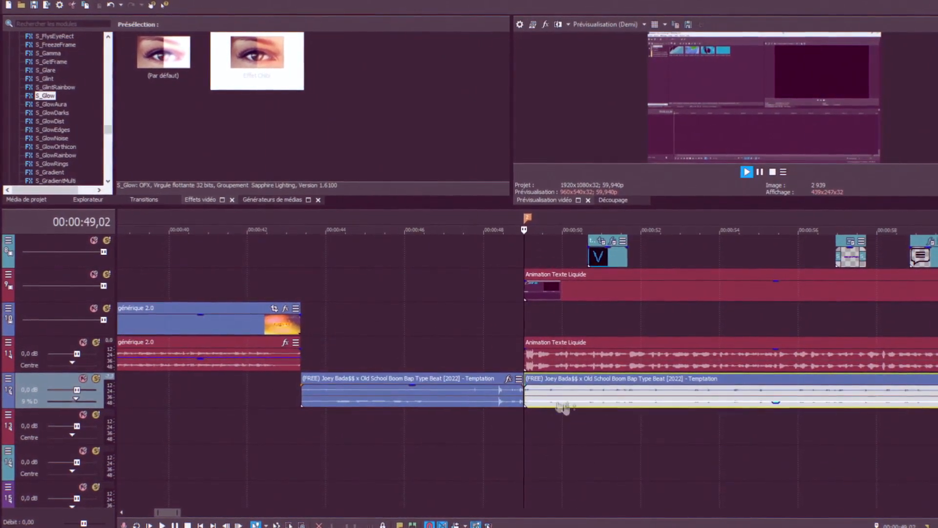
left_click(462, 354)
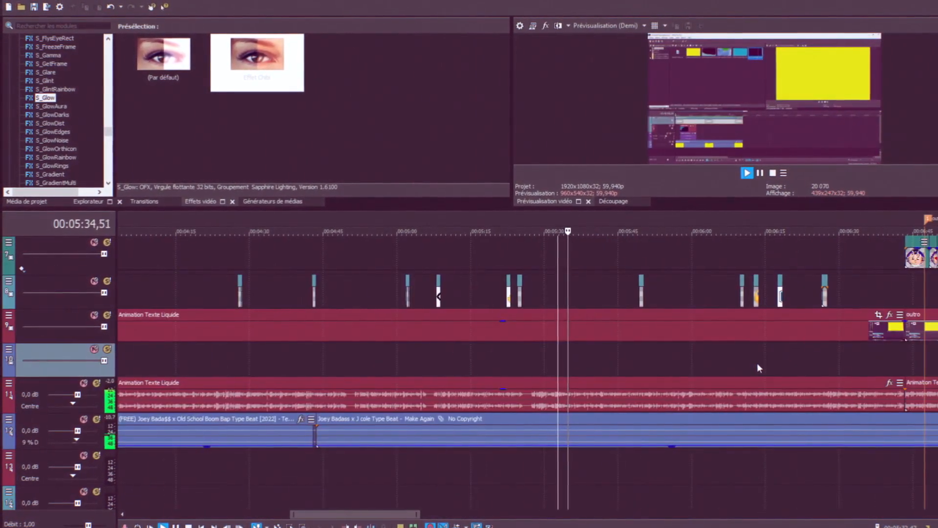
Paste light leak clip 10 above the V logo overlay and centre it on the logo's start at 00:00:50,39.
scroll(650, 342, "down", 5)
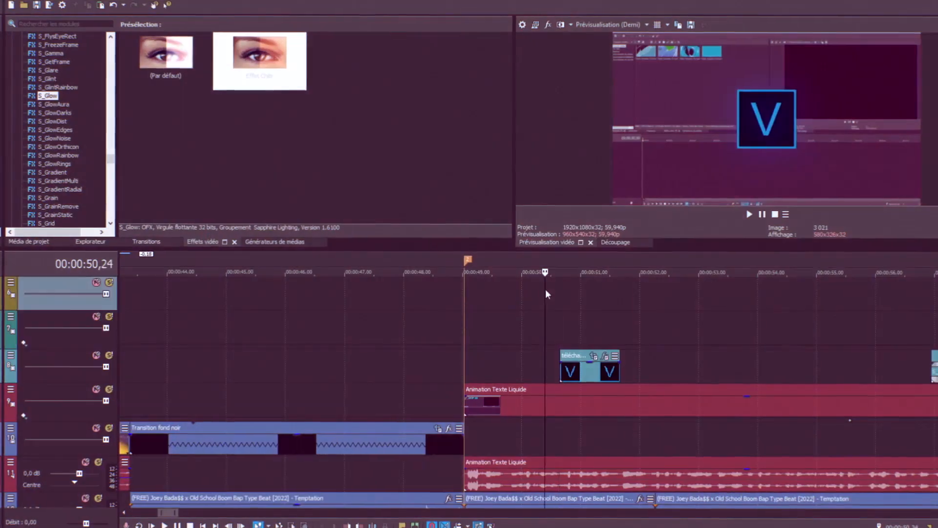
key("ctrl+v")
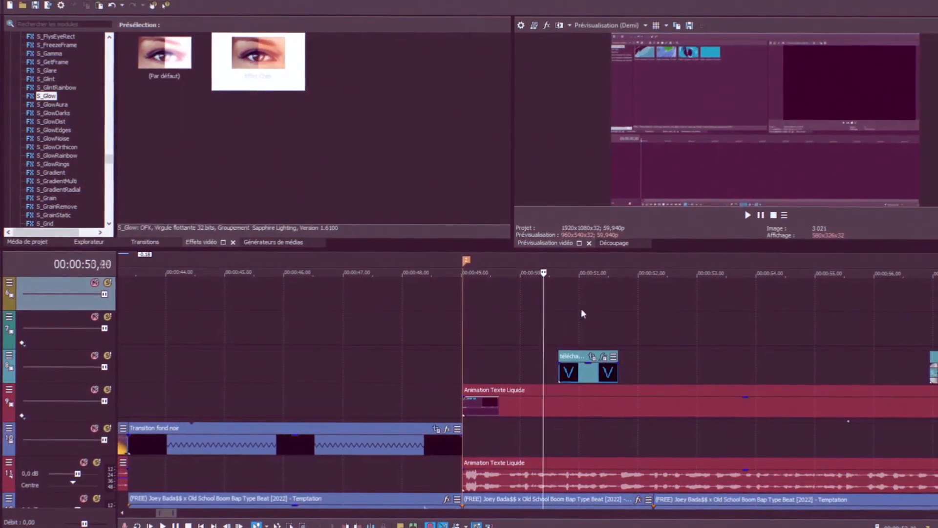
left_click(557, 333)
scroll(612, 320, "up", 6)
left_click_drag(452, 304, 552, 312)
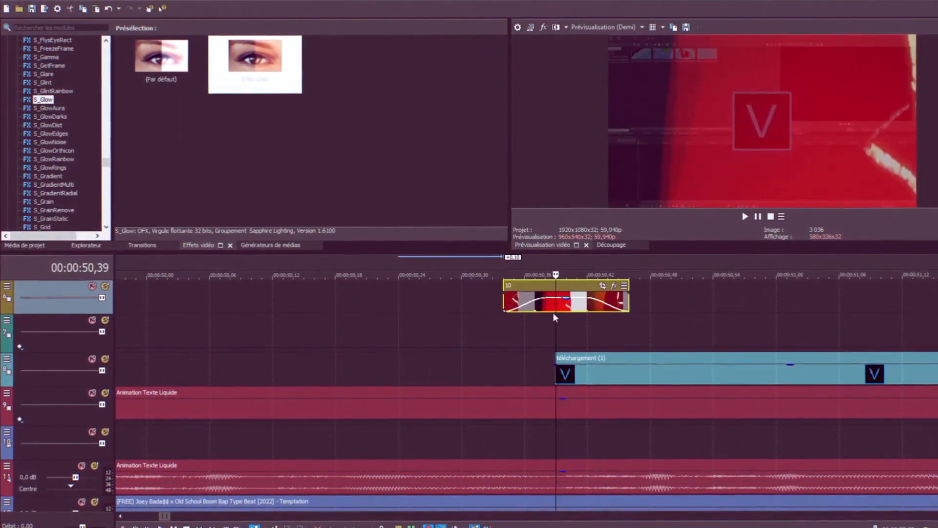
scroll(661, 313, "down", 4)
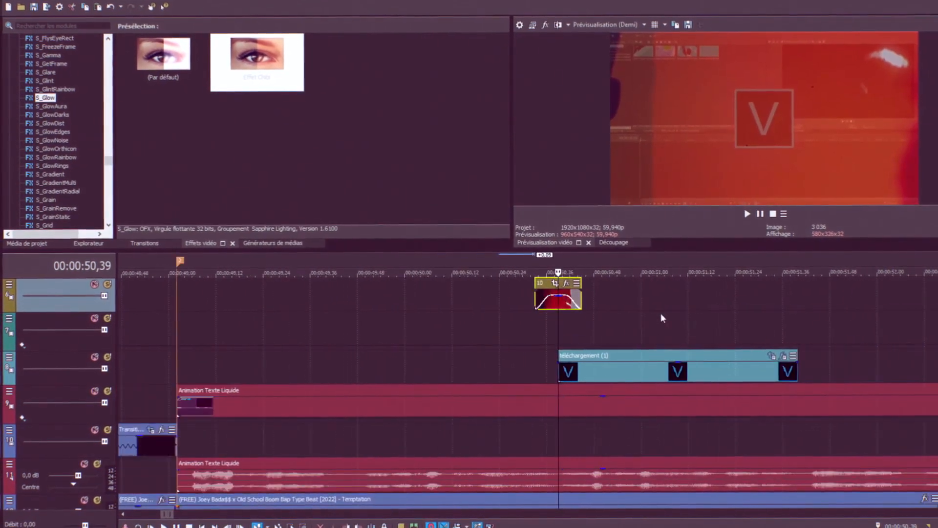
Place another light leak over the end of the V logo overlay.
left_click(806, 328)
scroll(782, 318, "down", 3)
left_click_drag(692, 306, 552, 307)
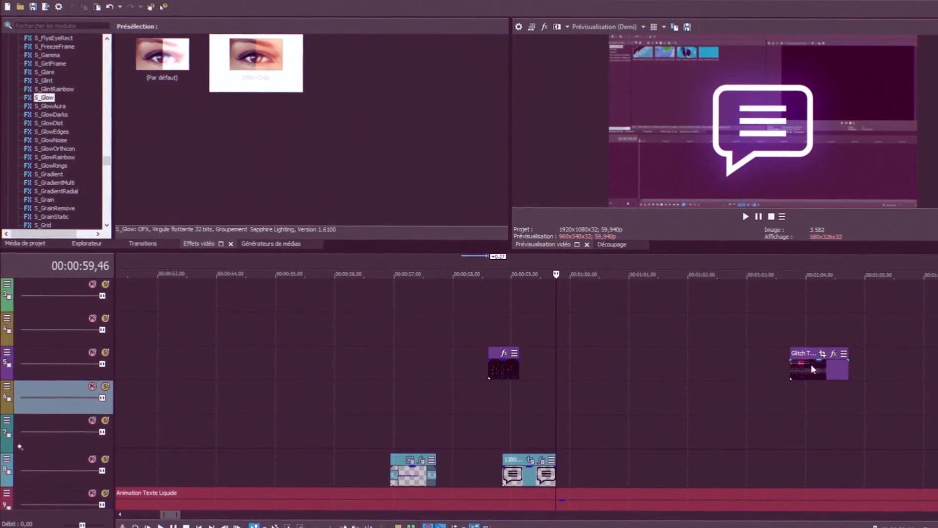
Move the Glitch Transition (17) clip over the end of the message-bubble overlay and play the result.
left_click_drag(813, 369, 555, 371)
scroll(554, 384, "down", 3)
scroll(558, 386, "up", 5)
left_click(512, 386)
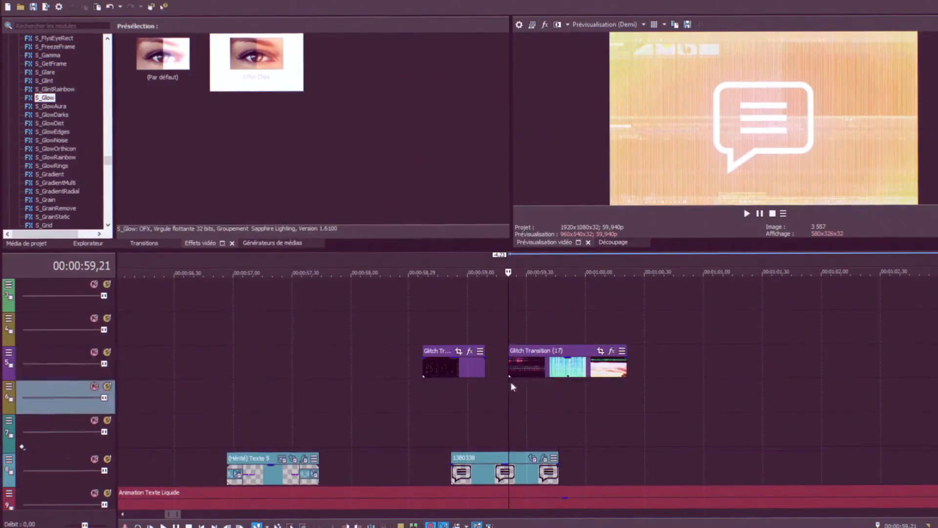
key("space")
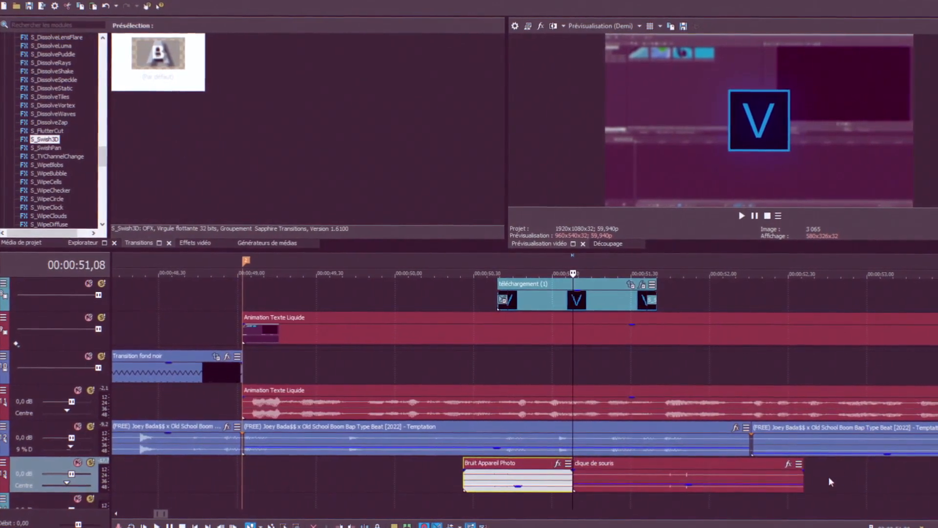
Trim the clique de souris sound to follow Bruit Appareil Photo and lower the music above it to about -12.4 dB.
left_click_drag(802, 481, 732, 479)
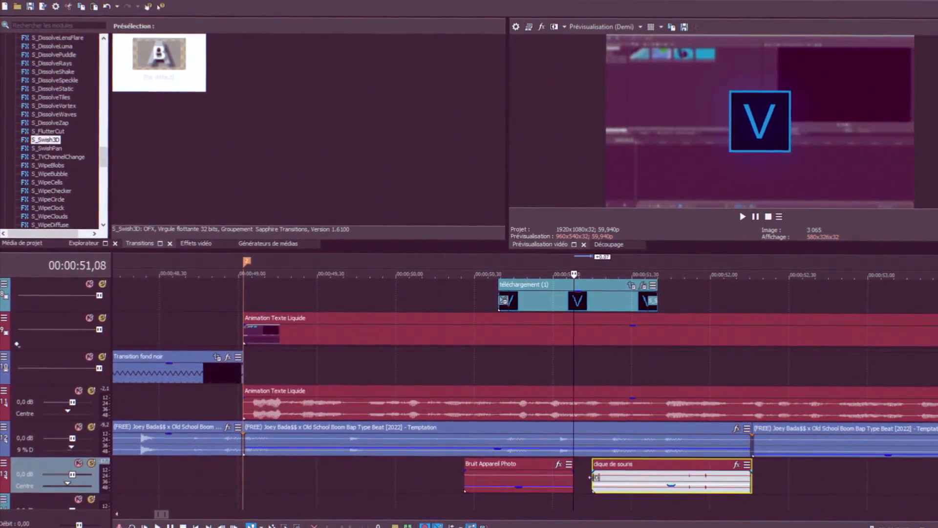
left_click_drag(596, 479, 621, 478)
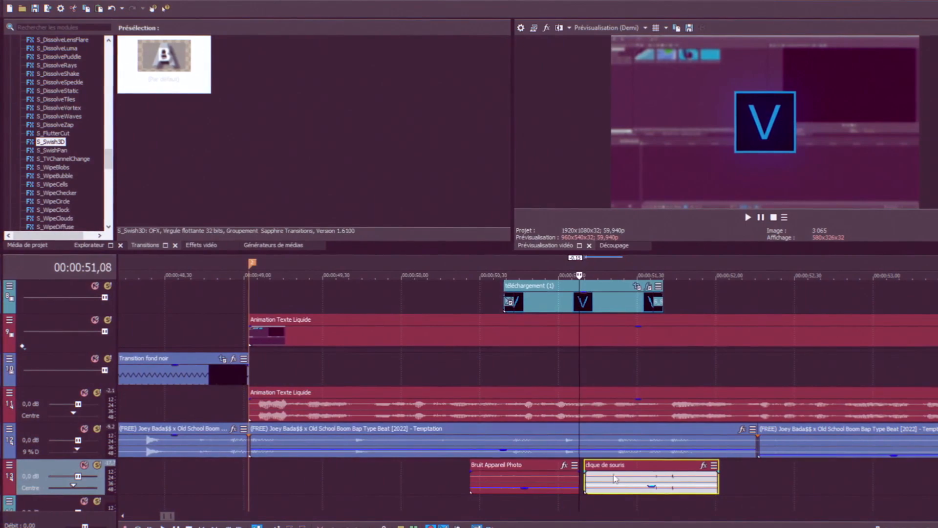
left_click(665, 477)
left_click_drag(689, 478, 685, 479)
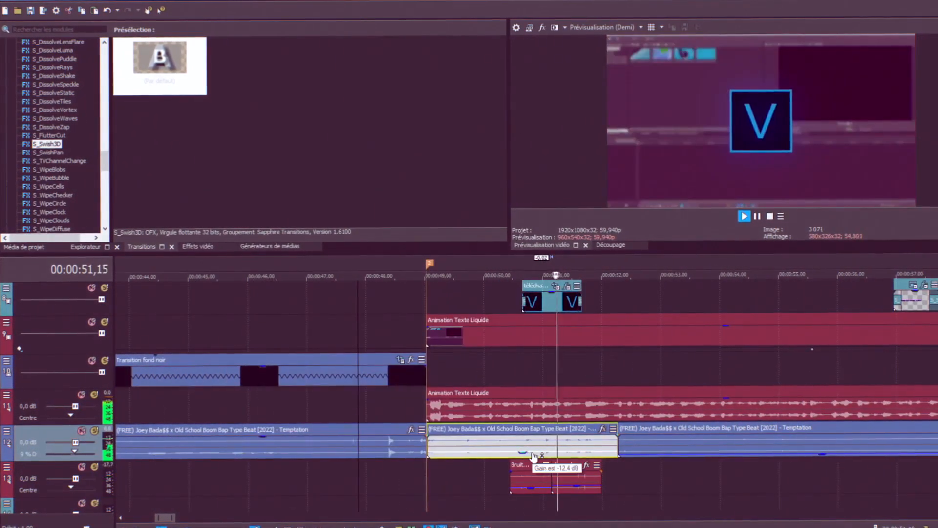
left_click_drag(531, 453, 533, 456)
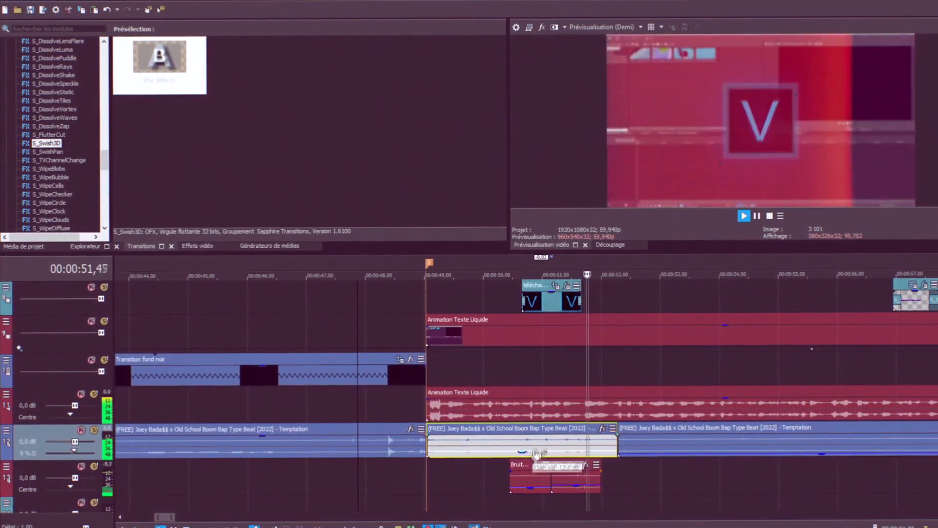
key("space")
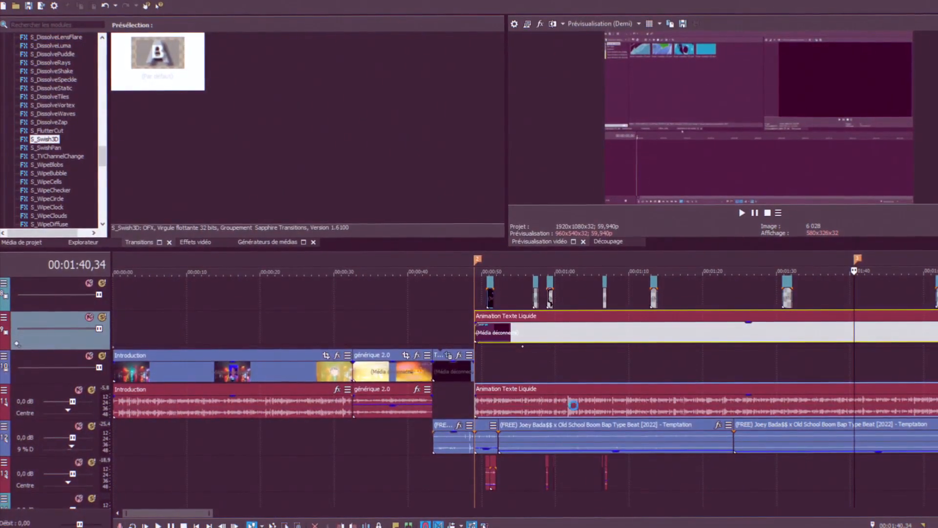
Keyframe track 9's motion at 00:01:41,05, enlarging the picture to about 2659.50 × 1495.97 and moving it to about X 348.88, Y -148.79.
left_click(5, 320)
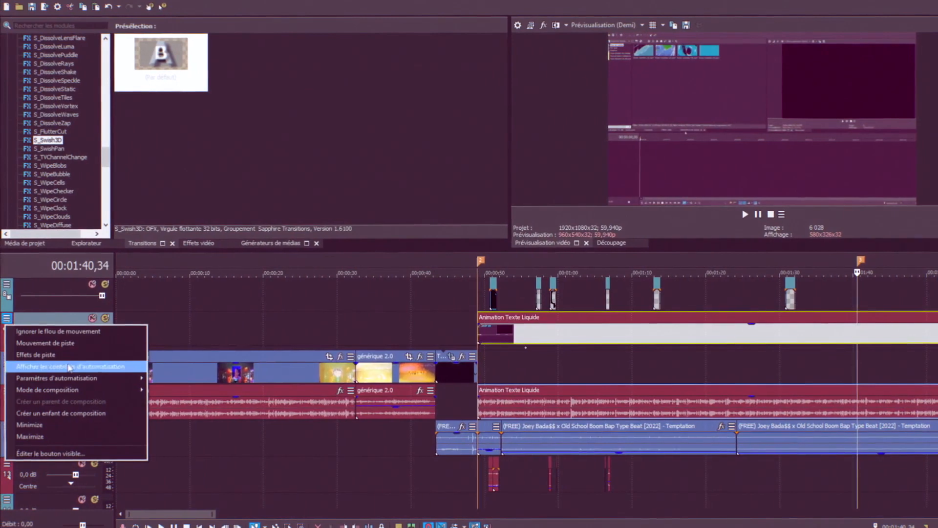
left_click(63, 345)
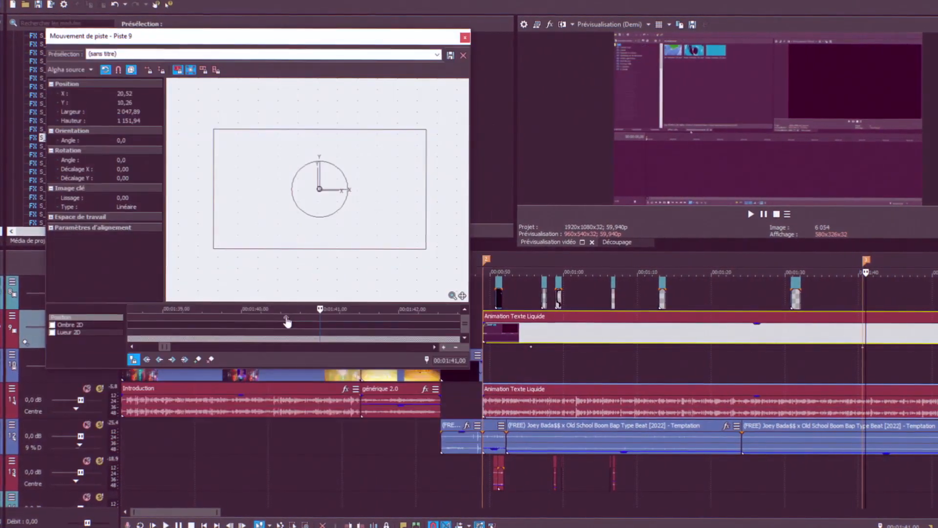
key("Right")
key("Right")
key("Right")
key("Right")
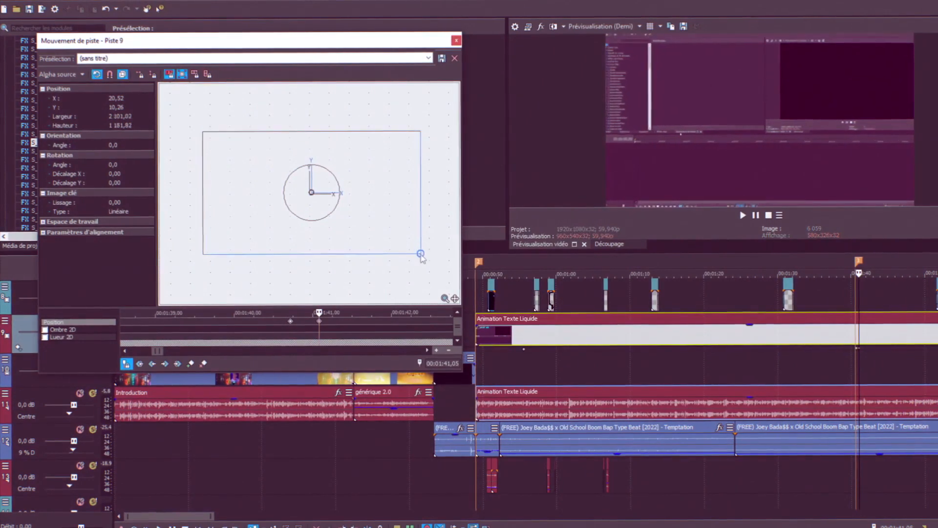
left_click_drag(430, 261, 450, 270)
left_click_drag(349, 204, 386, 218)
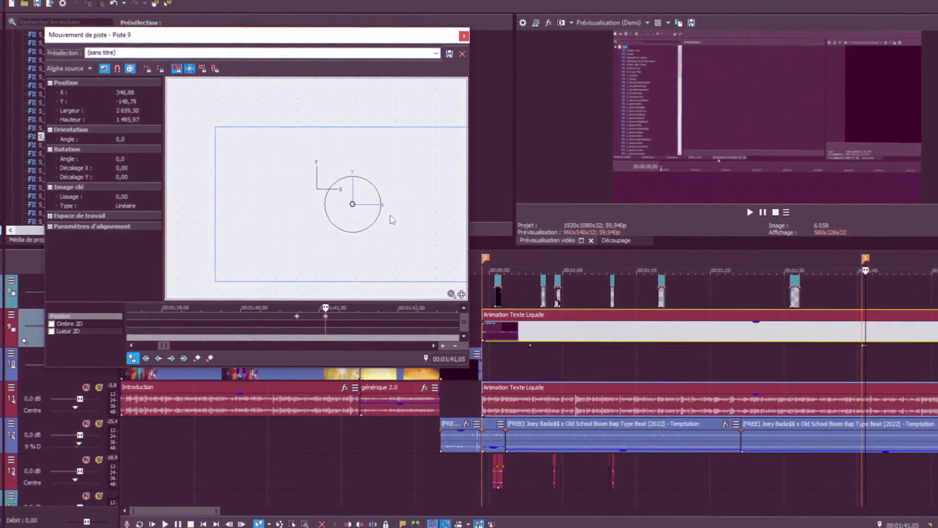
left_click(862, 364)
scroll(861, 364, "up", 8)
Lower the générique 2.0 audio gain to about -5.2 dB during playback.
key("space")
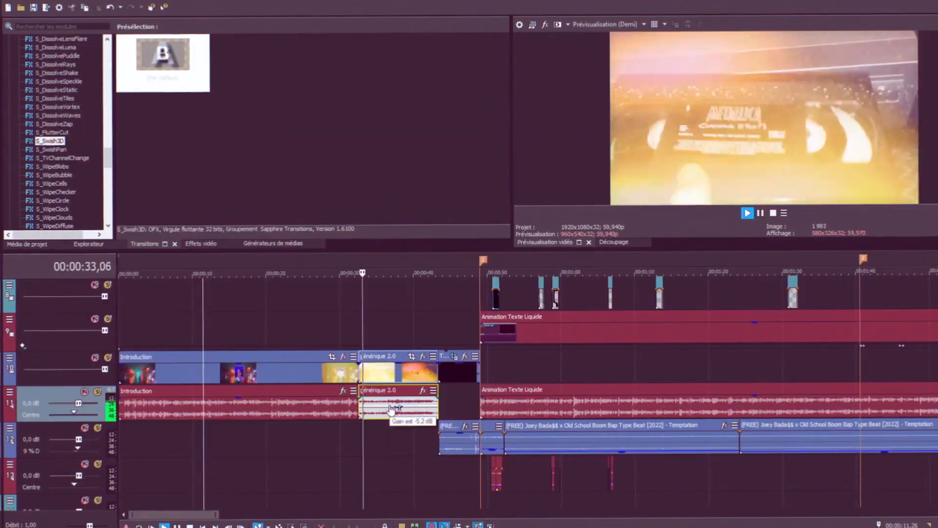
left_click_drag(389, 402, 388, 408)
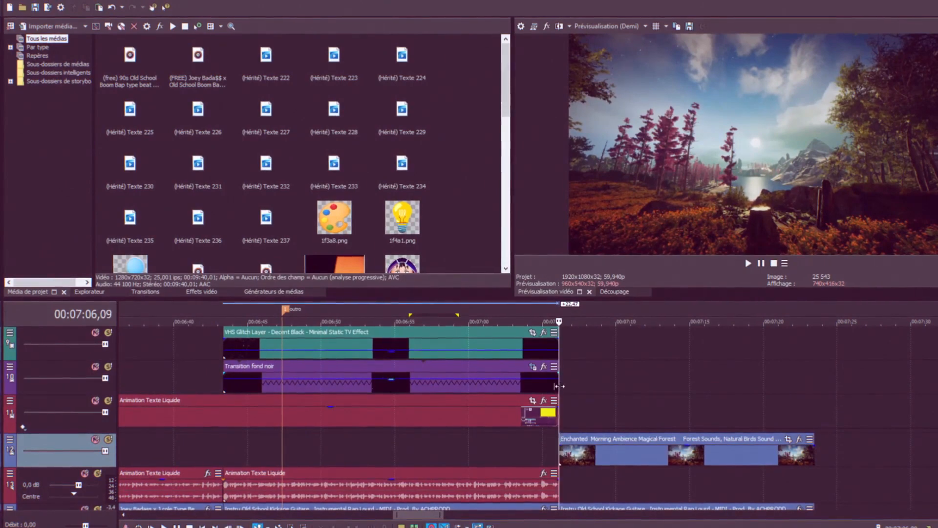
Extend the Transition fond noir and VHS Glitch Layer clips to the end of the forest clip.
left_click_drag(560, 386, 816, 384)
left_click_drag(559, 348, 812, 354)
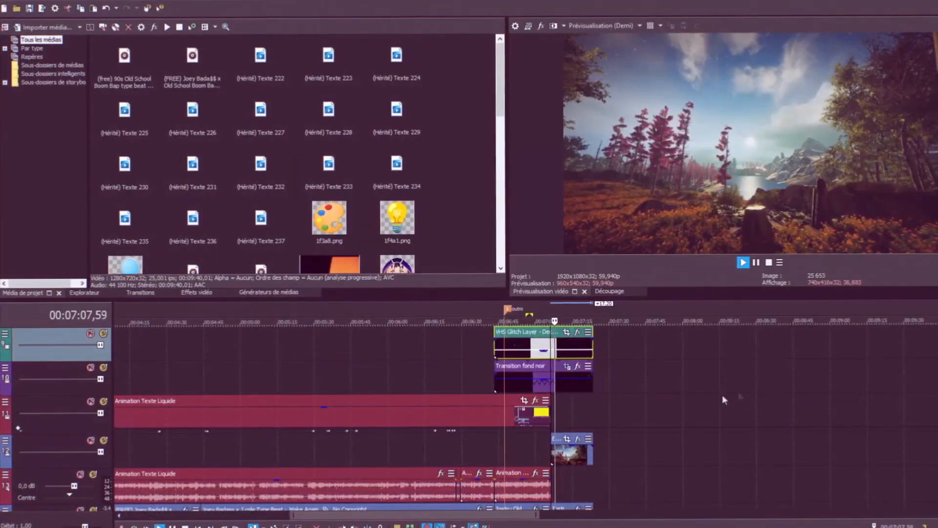
Render Finale du Texte Liquide.mp4 as MAGIX AVC/AAC MP4 with the Internet HD 1080p 59.94 fps template.
scroll(746, 390, "down", 5)
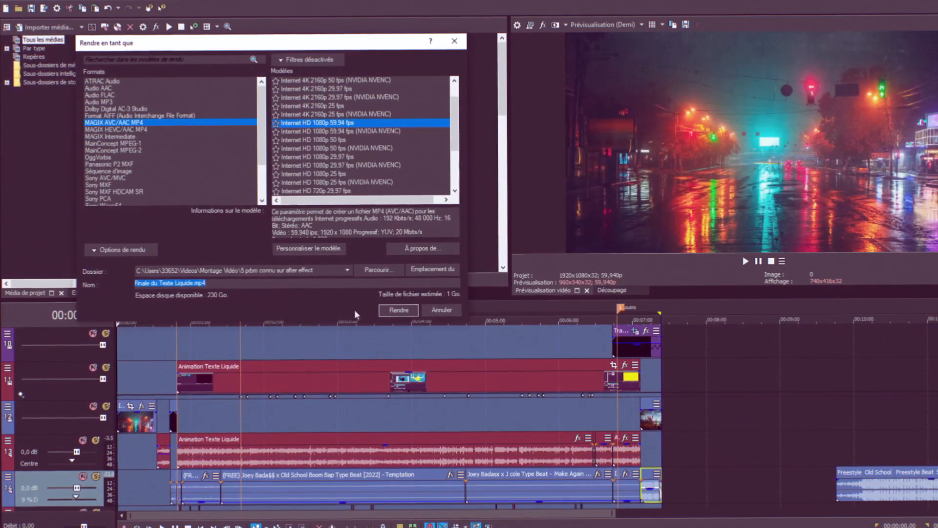
left_click(398, 310)
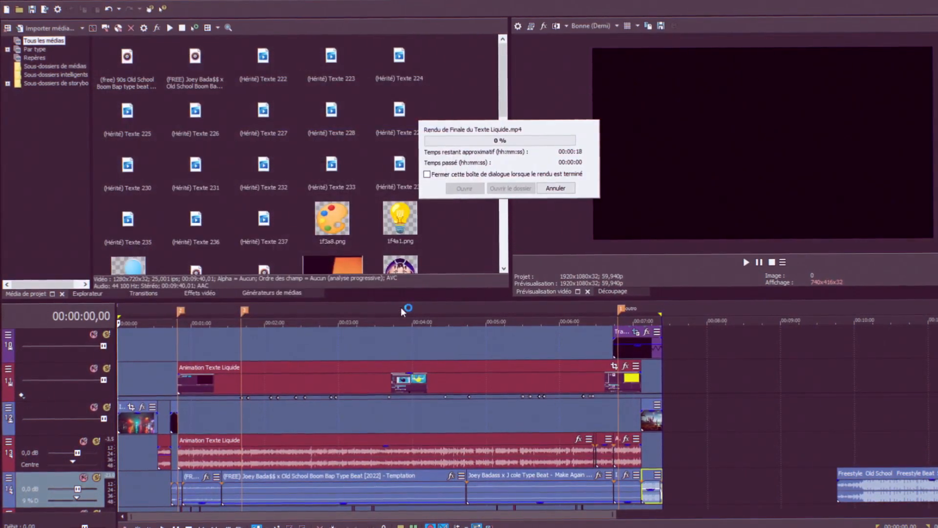